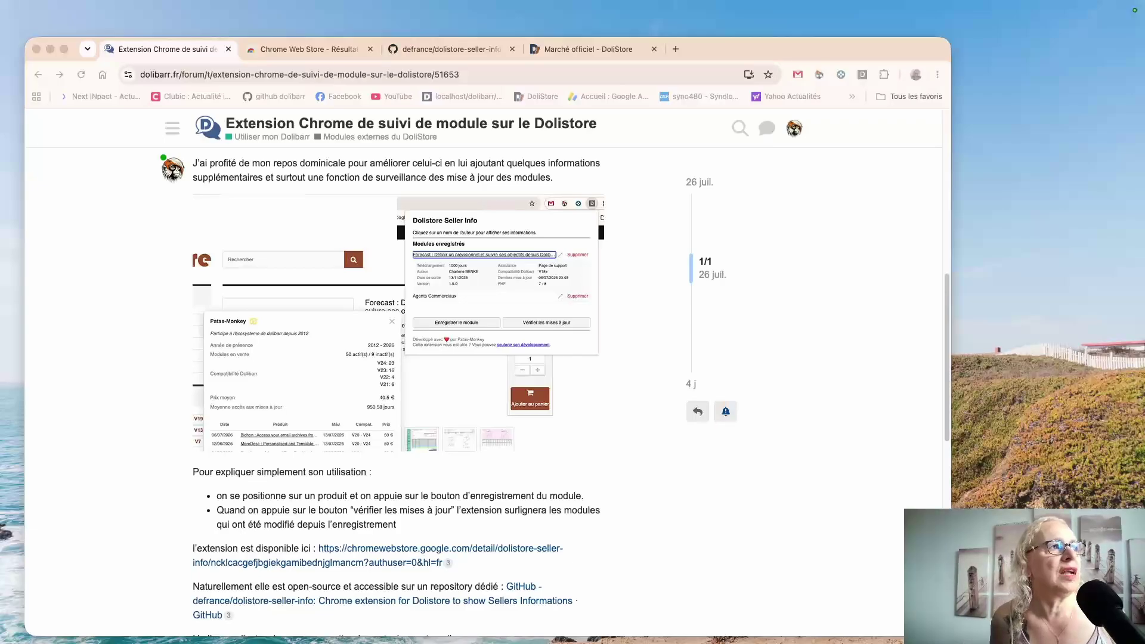
Step: Open the Dolistore Seller Info extension's detail page from the "dolistore" results in the Chrome Web Store
click(553, 50)
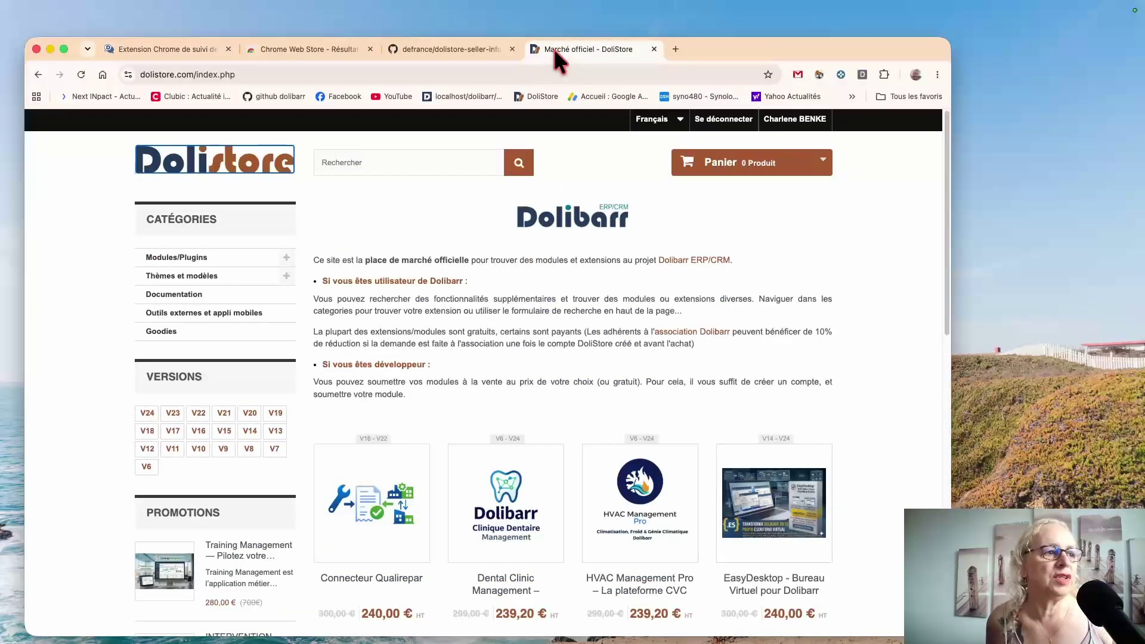
click(321, 50)
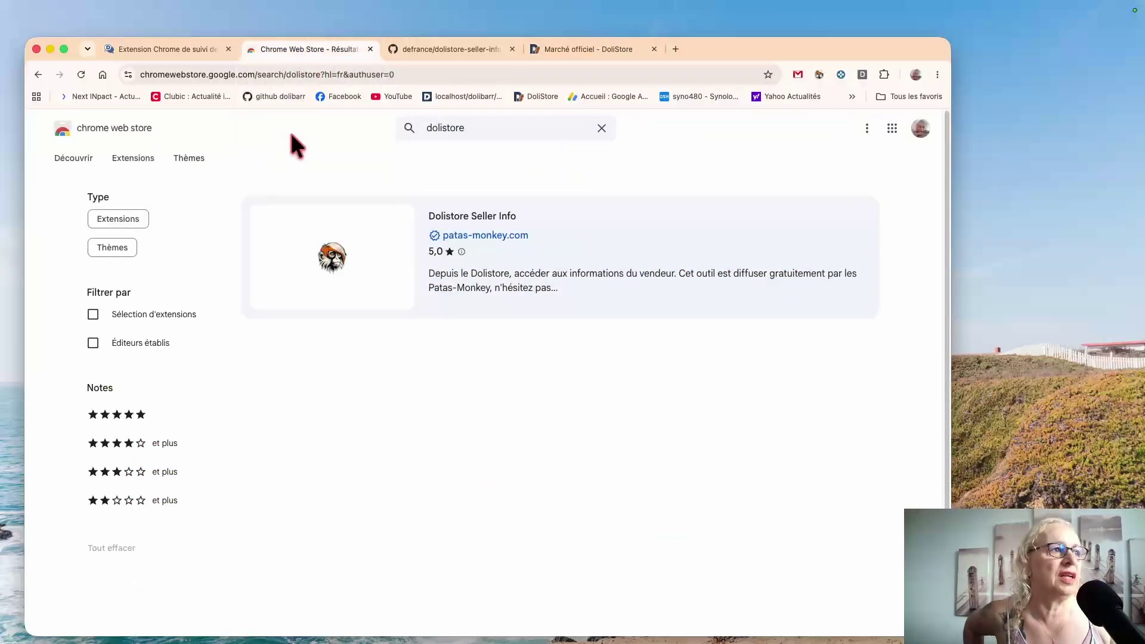
click(329, 255)
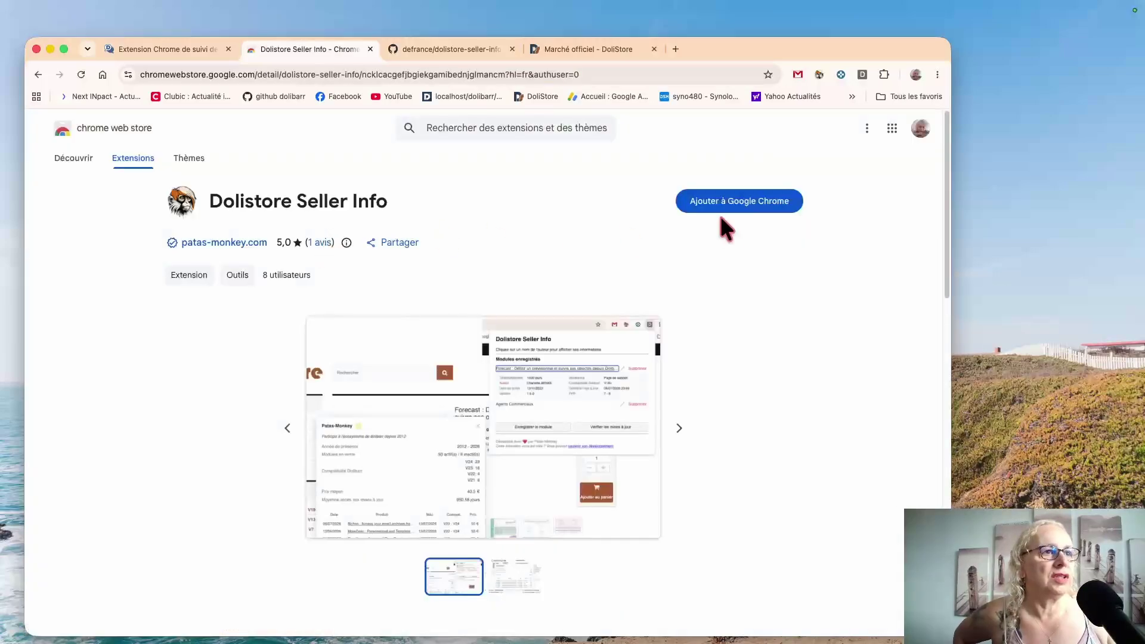
Step: Open the Dental Clinic Management product on DoliStore and look through its description and module details
click(565, 53)
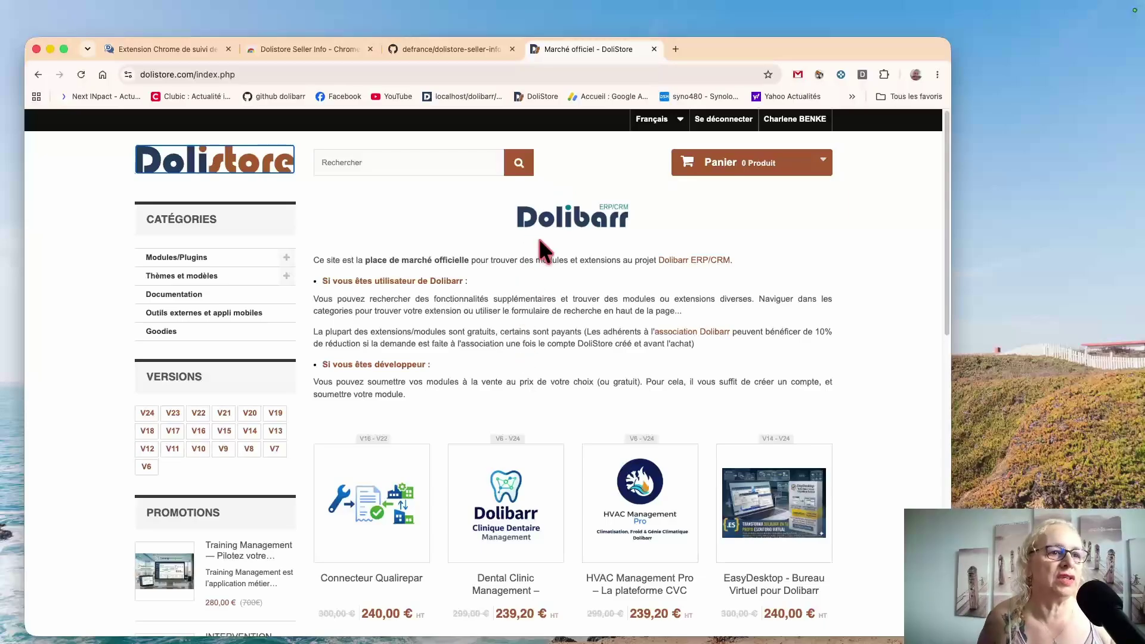
scroll(538, 237, down, 3)
click(513, 365)
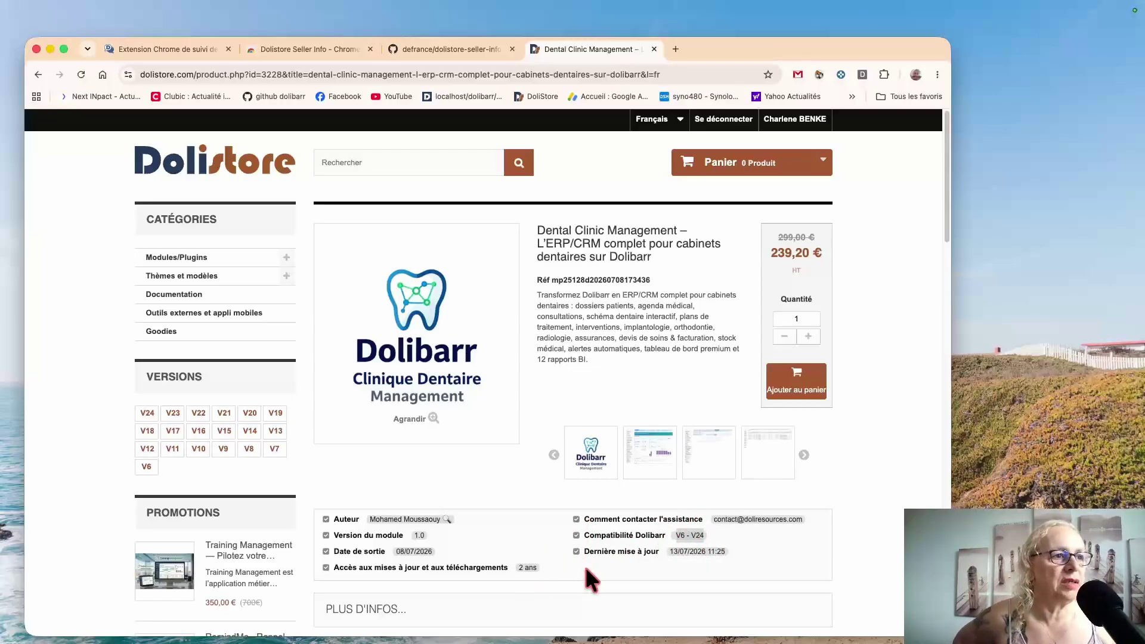
scroll(496, 396, down, 5)
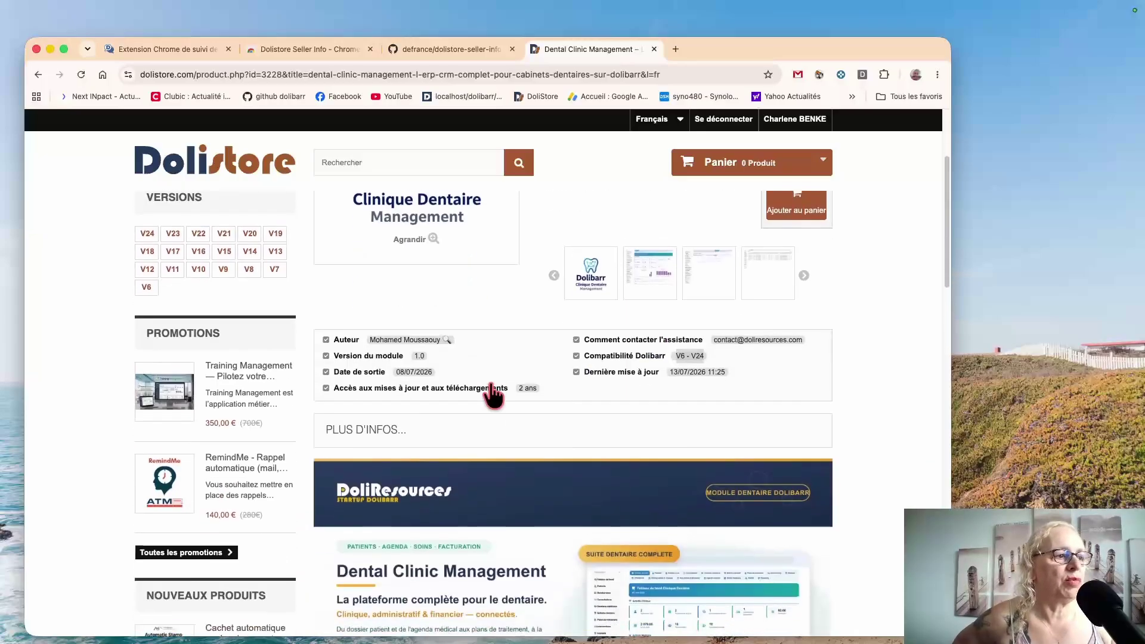
scroll(492, 395, down, 8)
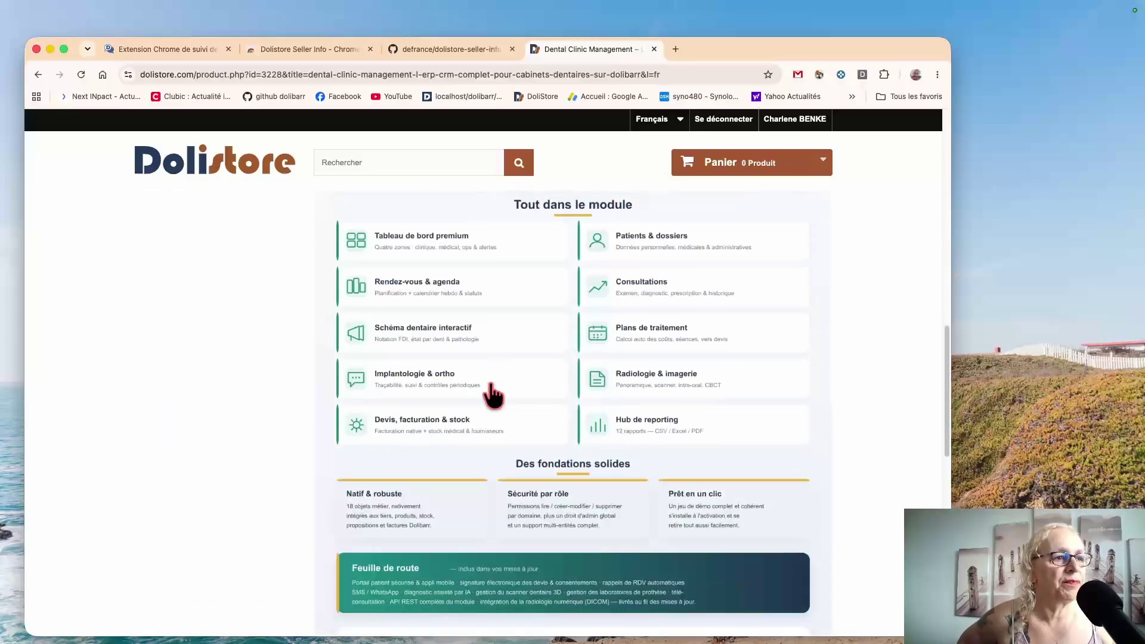
scroll(489, 386, down, 10)
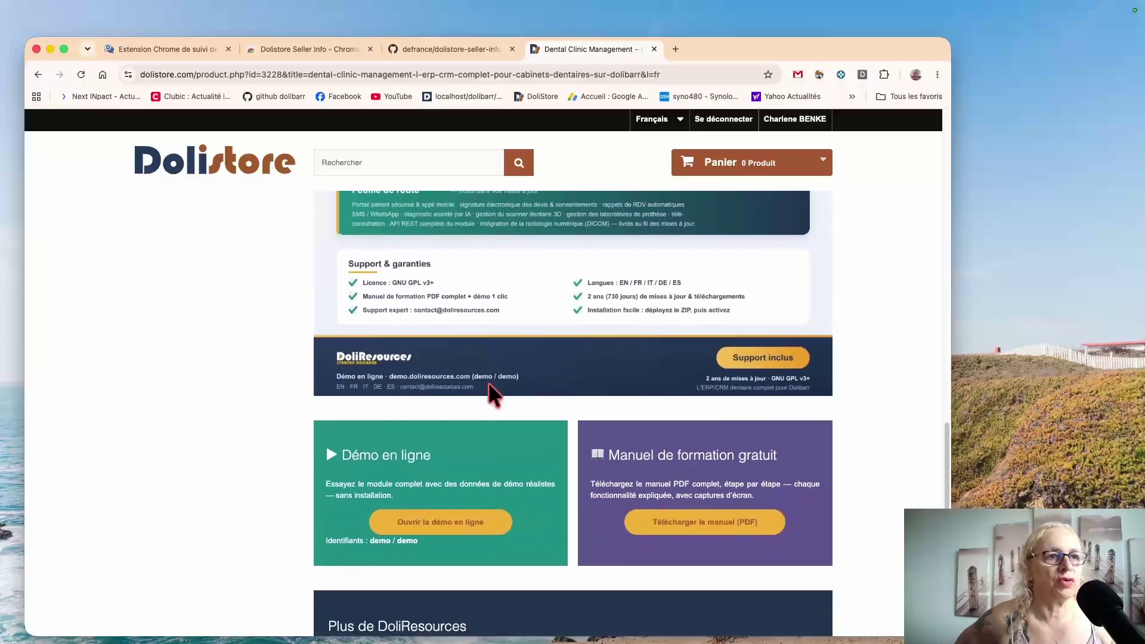
scroll(487, 380, up, 20)
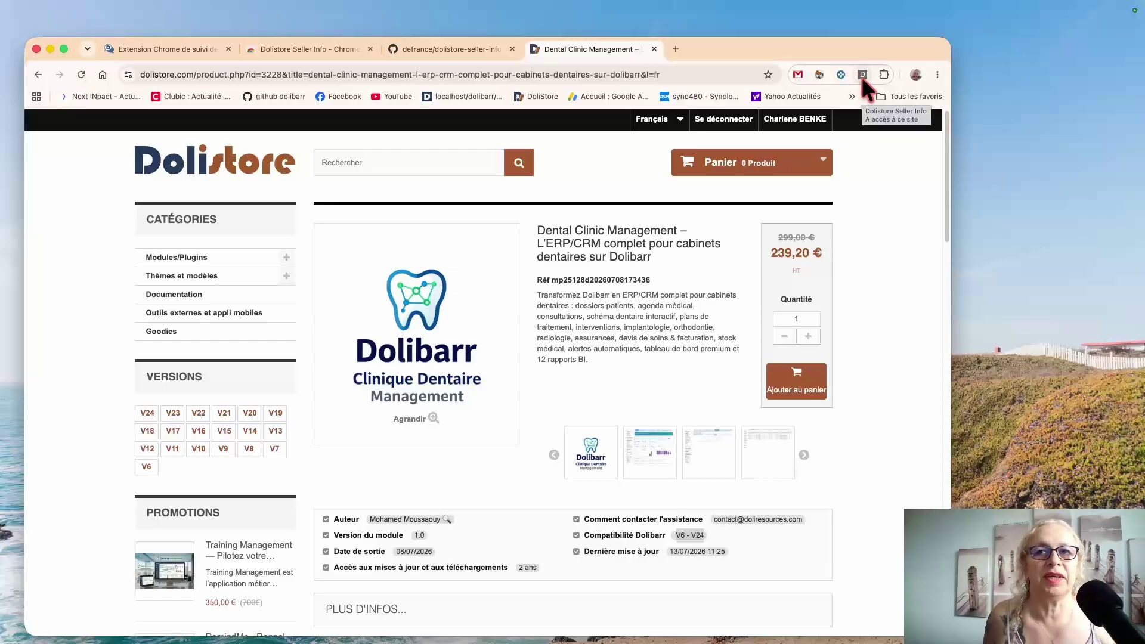
Step: Show the seller information for the Dental Clinic Management author, examine the years of presence and average update access, and close it
click(447, 520)
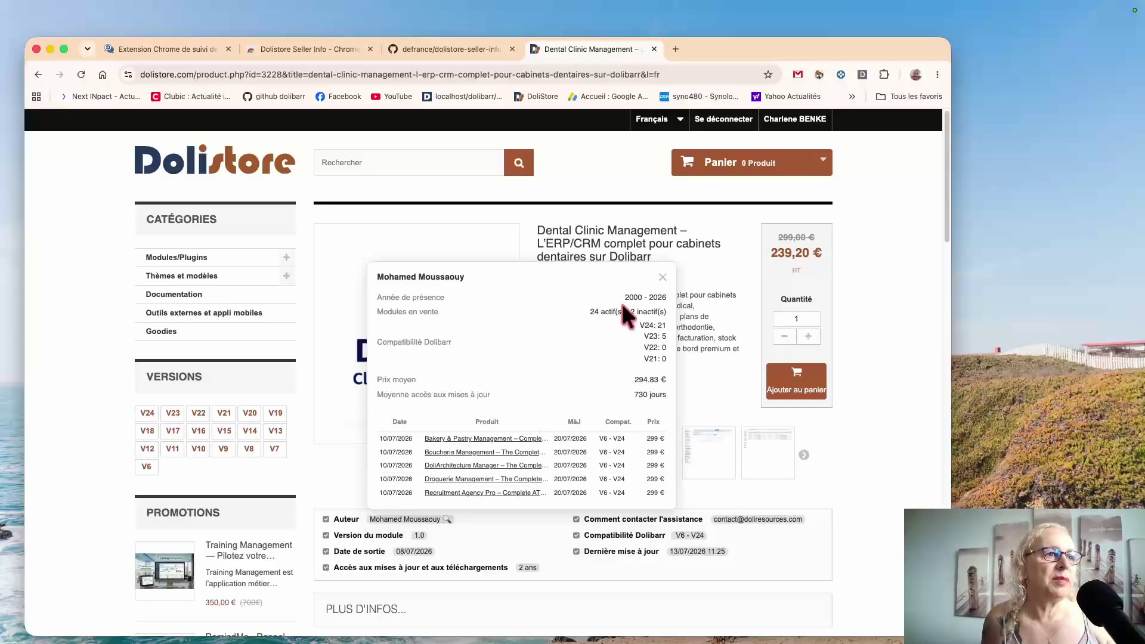
drag(623, 296, 664, 298)
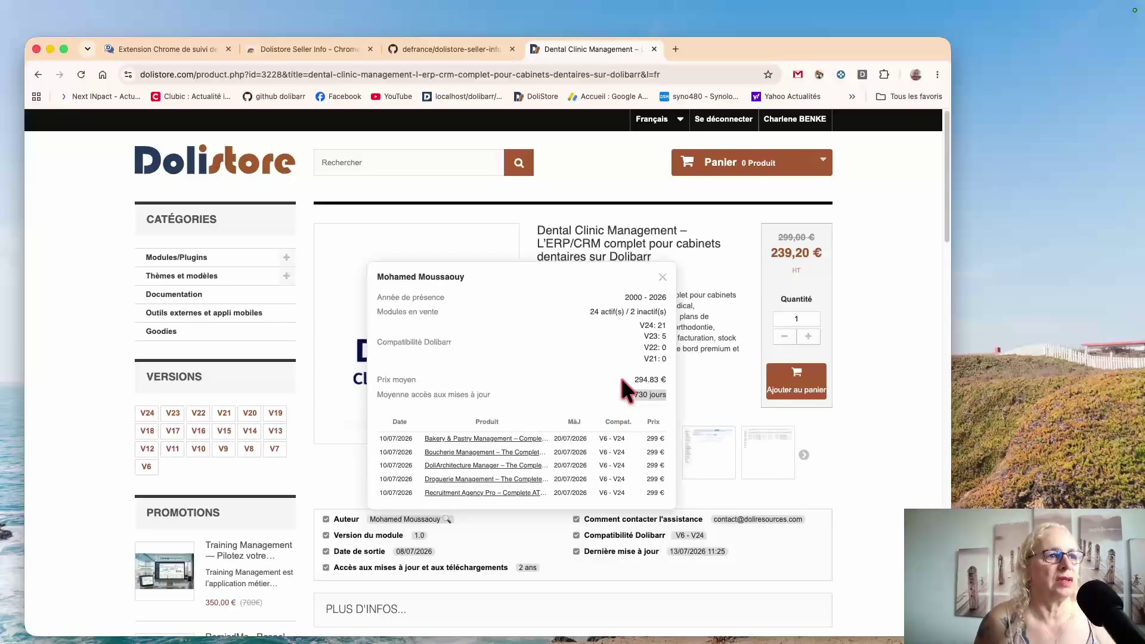
click(662, 278)
Step: Return to the DoliStore home page and open the Portofolio module's product page
click(175, 169)
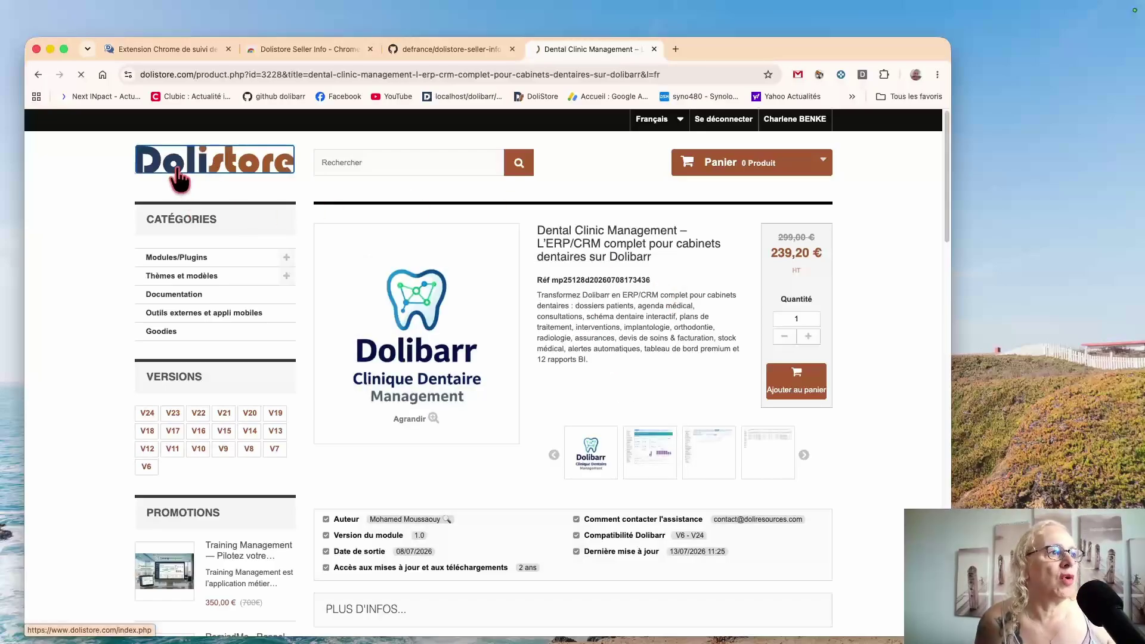
scroll(650, 356, down, 5)
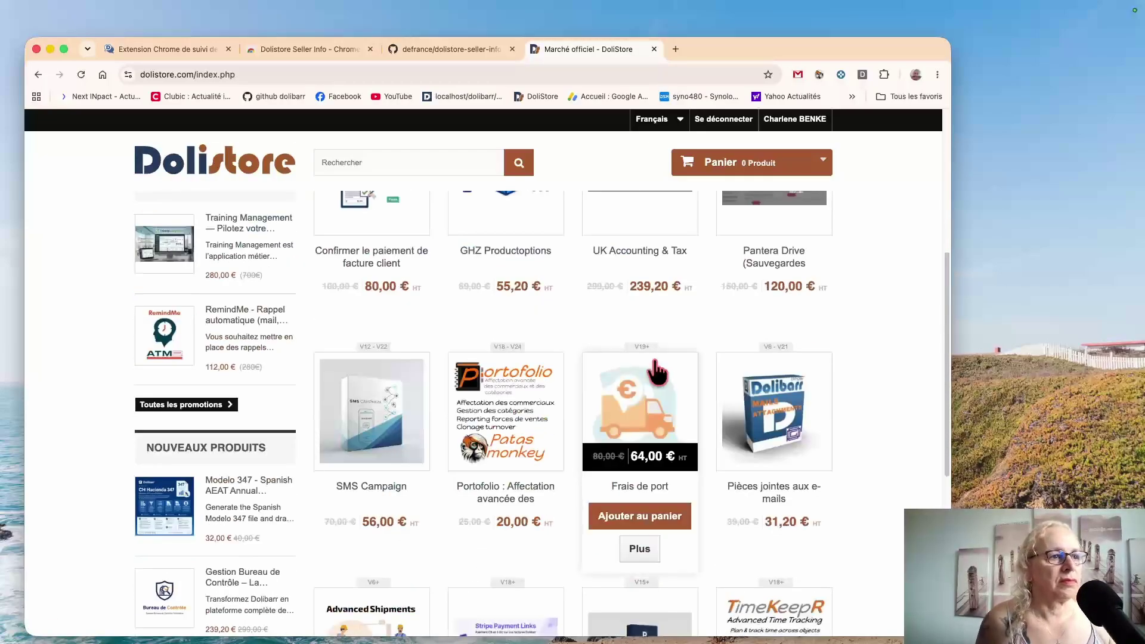
click(497, 411)
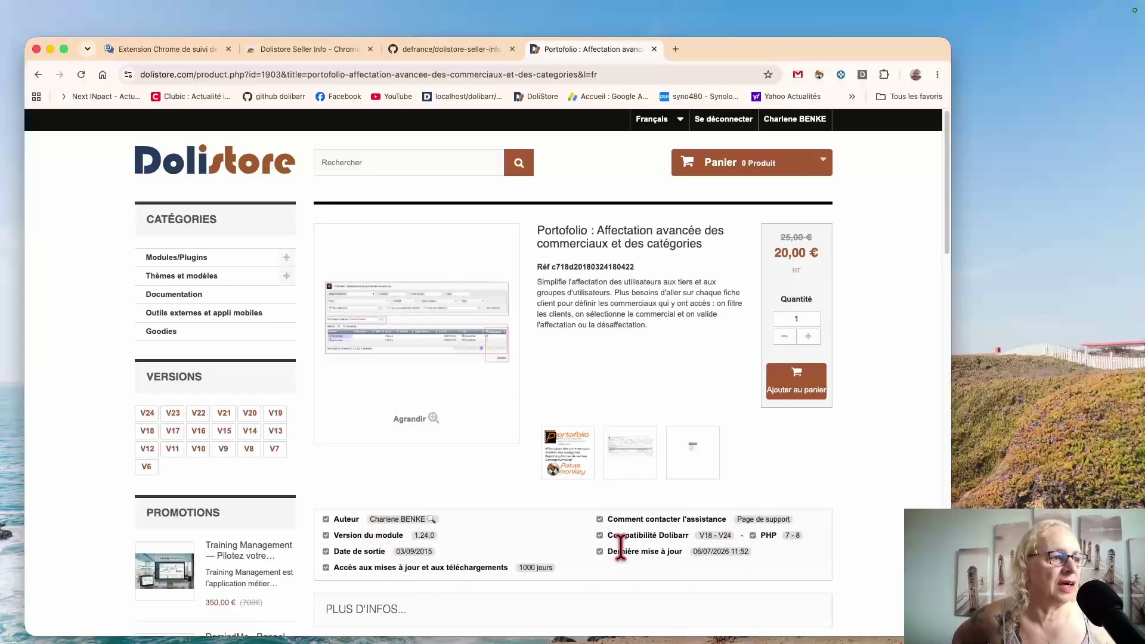
Step: Show the seller information for the Portofolio author, examine the years of presence, average price and update access, and close it
click(431, 521)
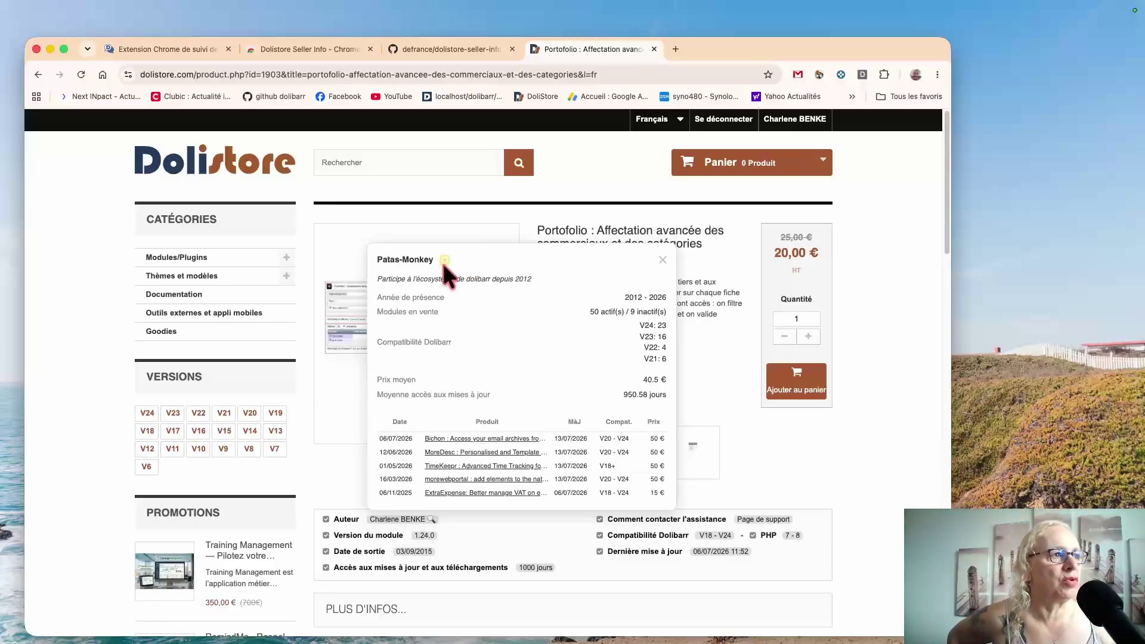
mouse_move(443, 263)
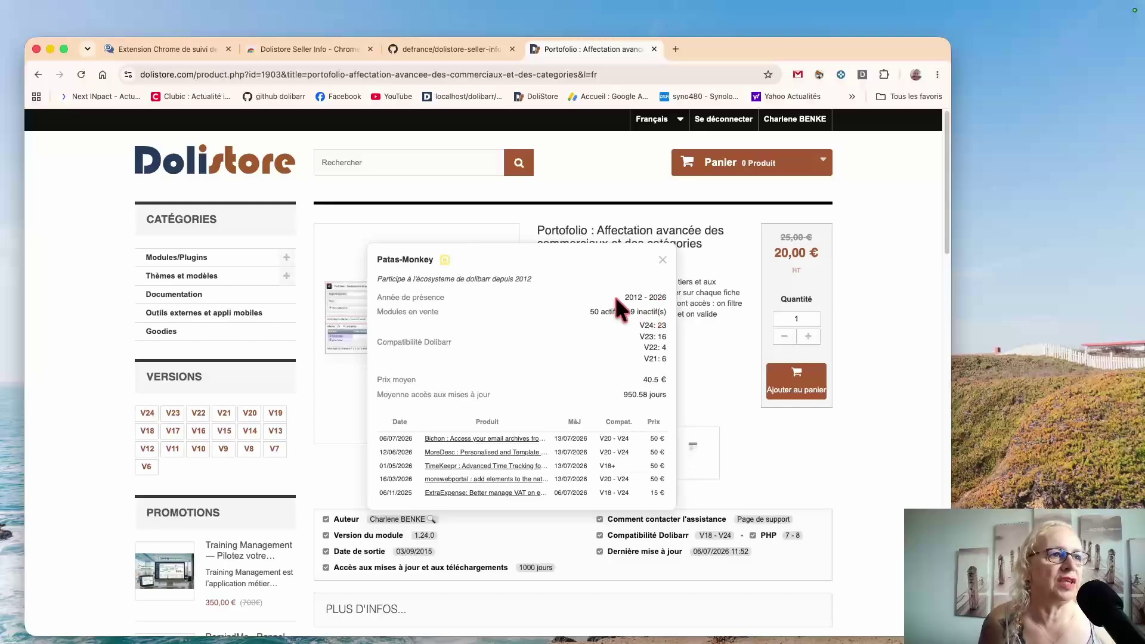
drag(621, 297, 666, 298)
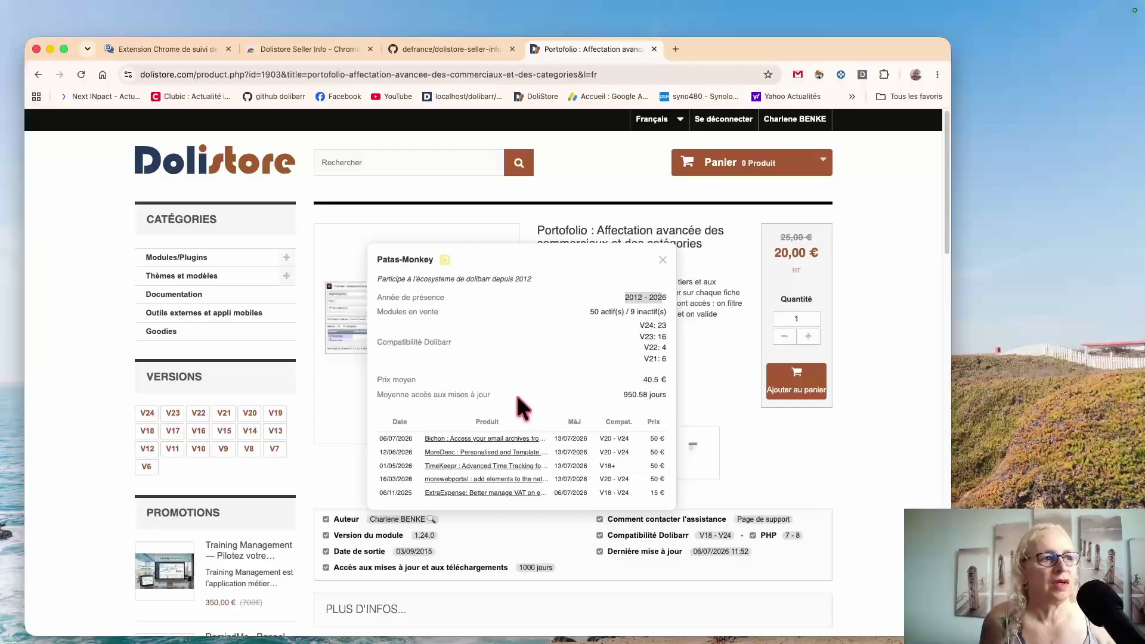
drag(665, 394, 637, 387)
double_click(647, 380)
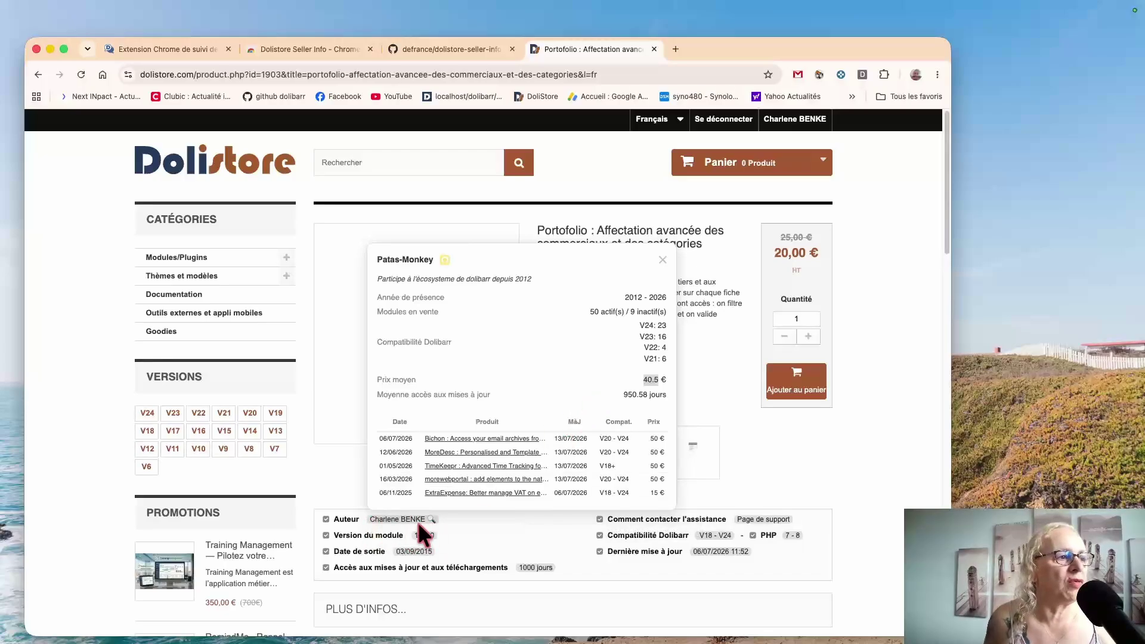
click(663, 261)
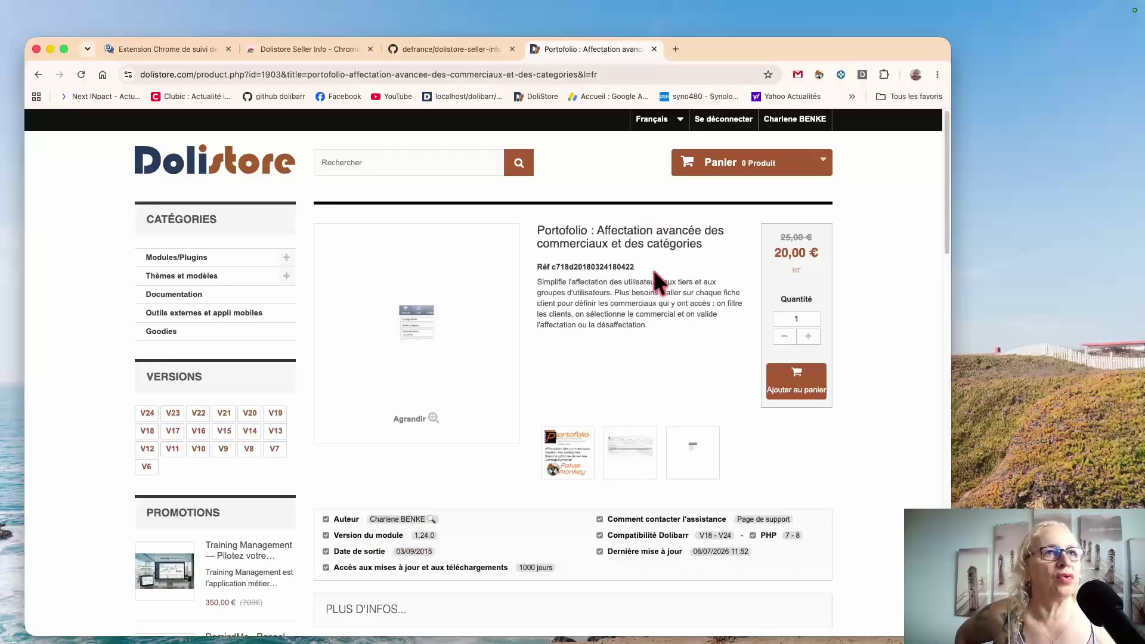
Step: Register the Portofolio module in the Dolistore Companion extension's list of watched modules
click(862, 74)
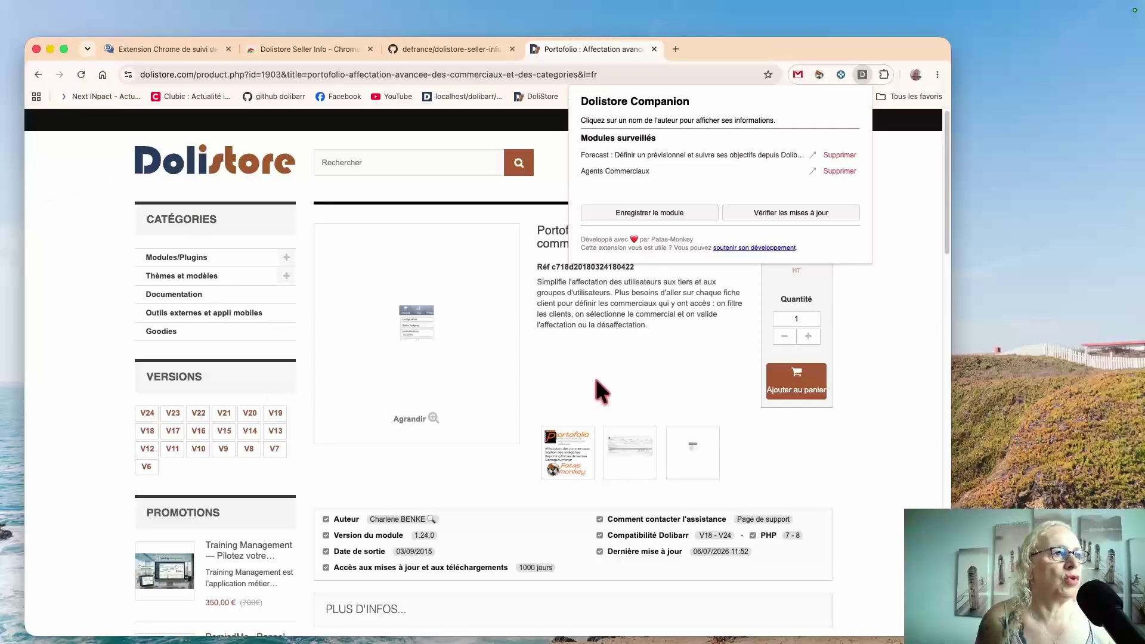
click(594, 374)
click(857, 75)
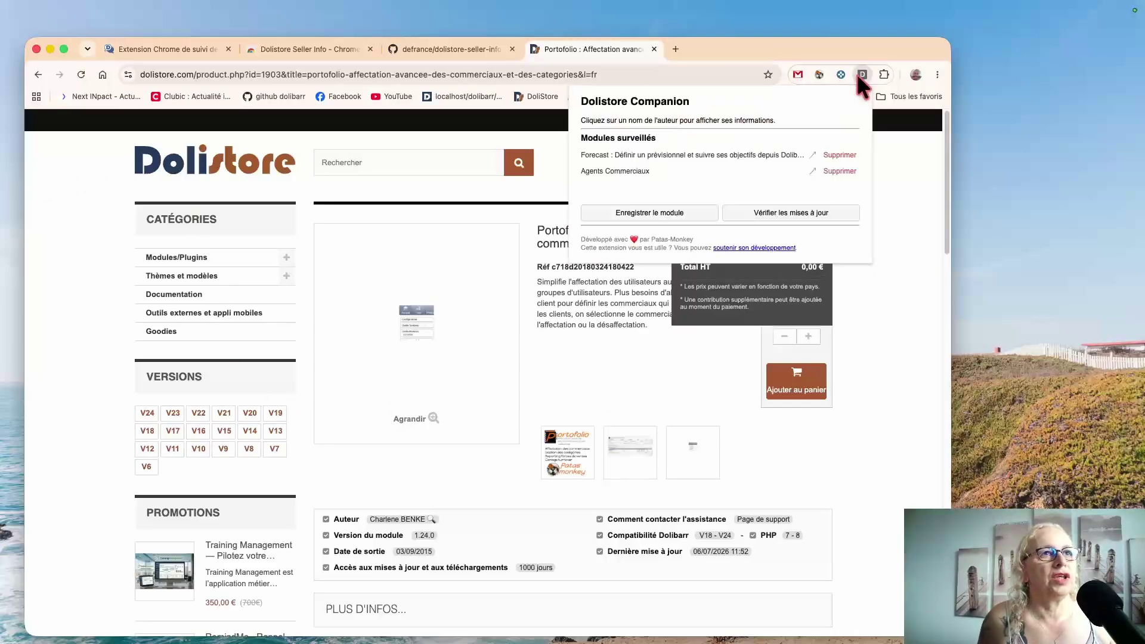
click(650, 213)
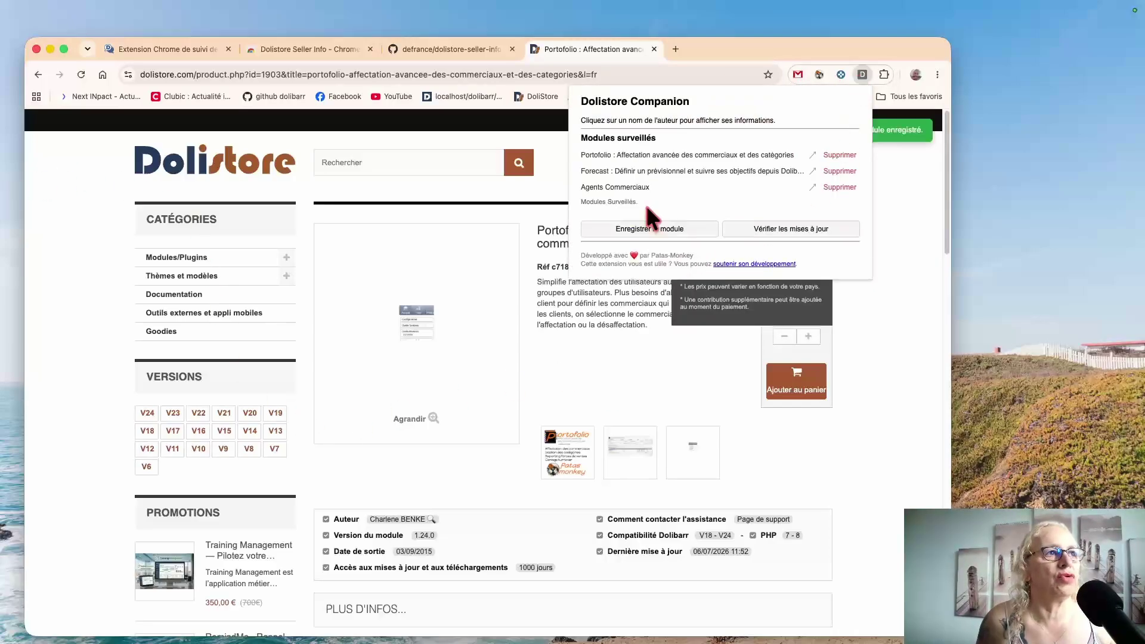
Step: Look at the stored details of the watched Portofolio, Agents Commerciaux and Forecast modules, and check them all for updates
click(689, 155)
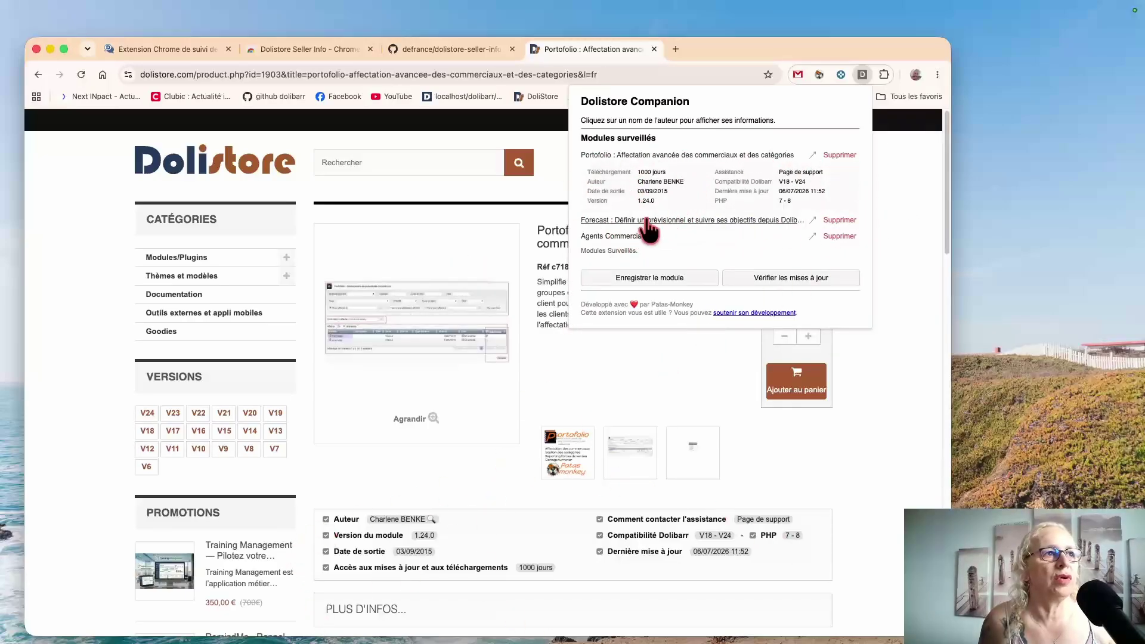
click(703, 235)
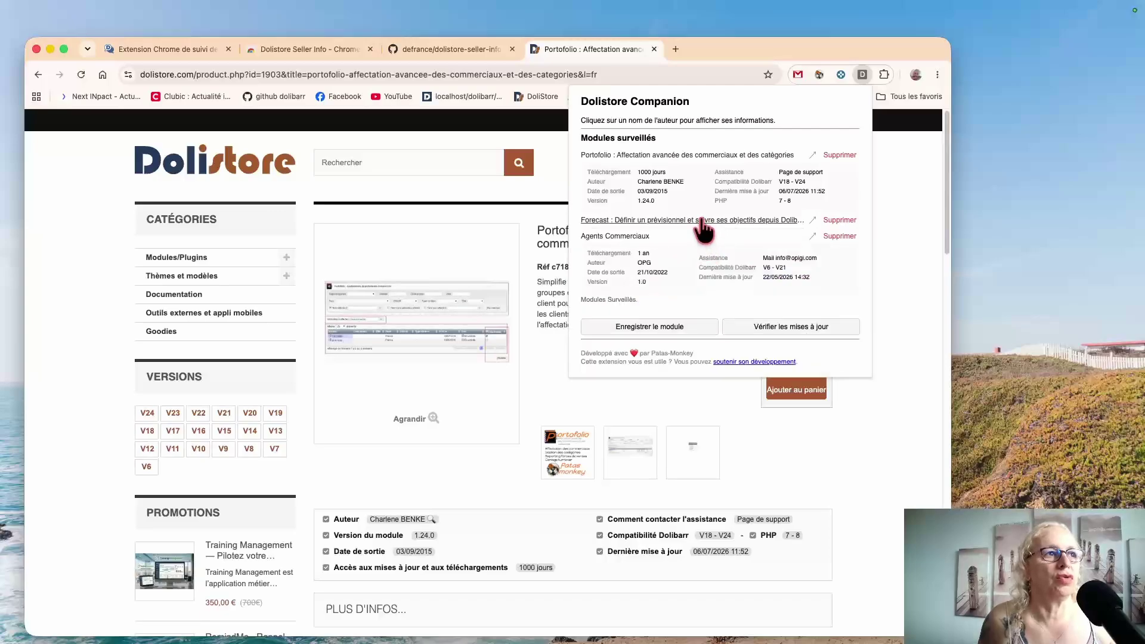
click(702, 221)
click(702, 220)
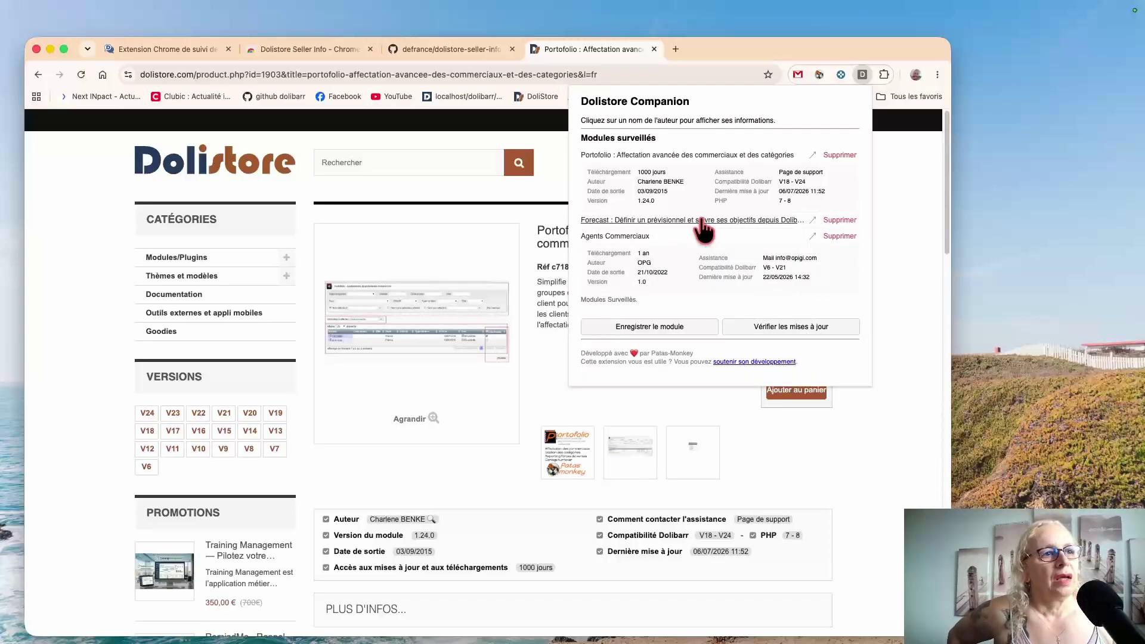
click(787, 328)
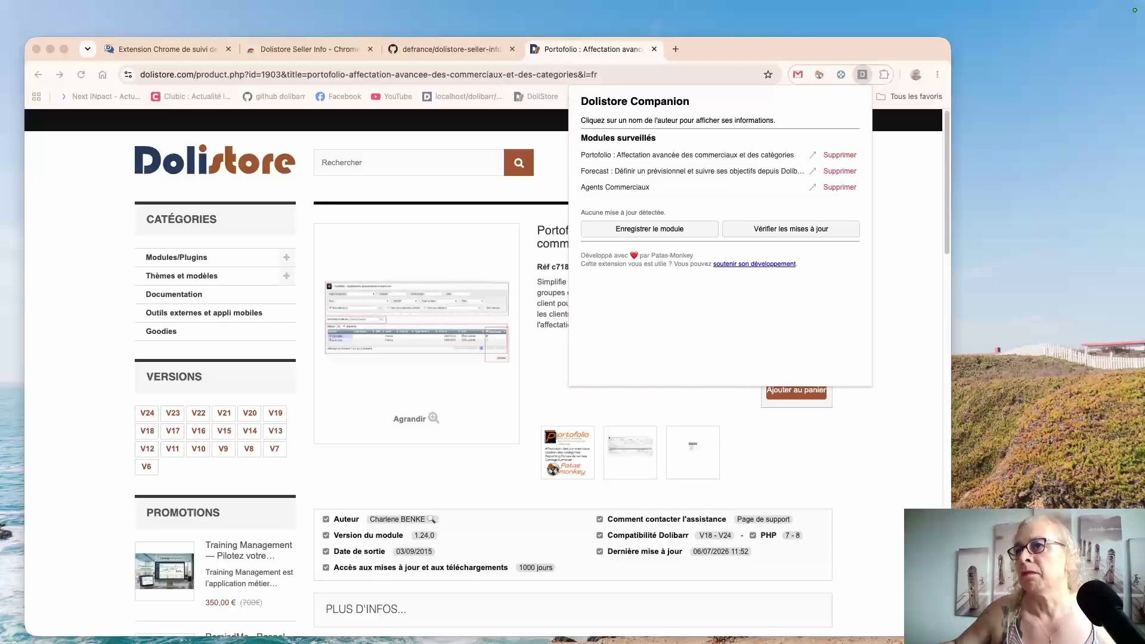
Step: In the Forecast module's edit form, set the version to 1.5.1 and the maximum Dolibarr compatibility to V24, and save it
drag(981, 31, 664, 37)
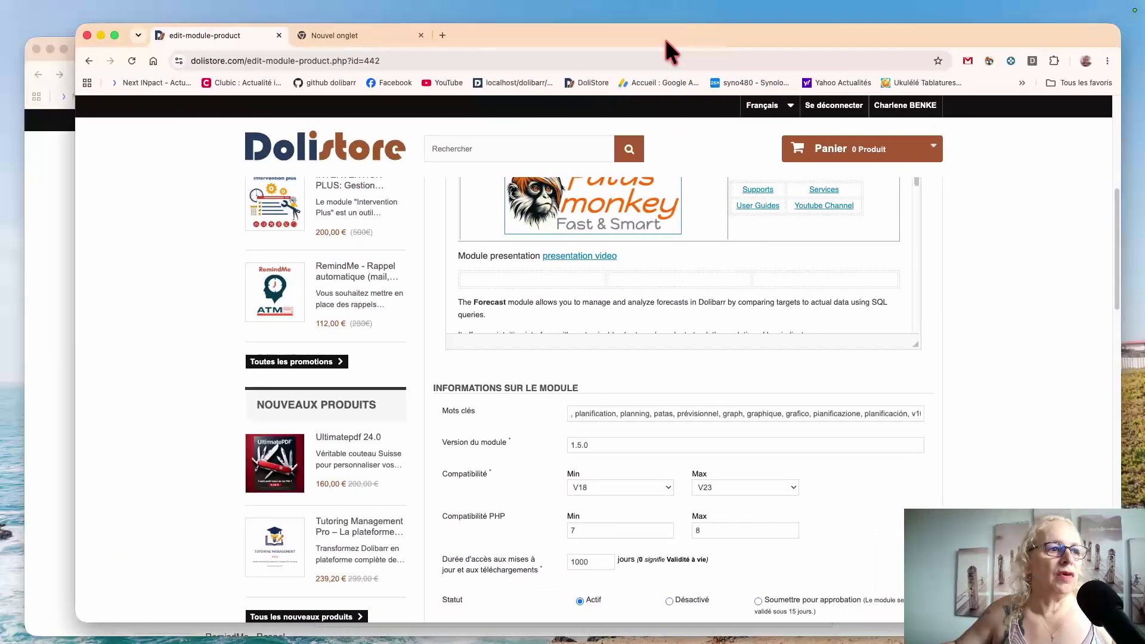
click(609, 446)
key(BackSpace)
text(1)
click(728, 483)
click(723, 471)
scroll(852, 487, down, 20)
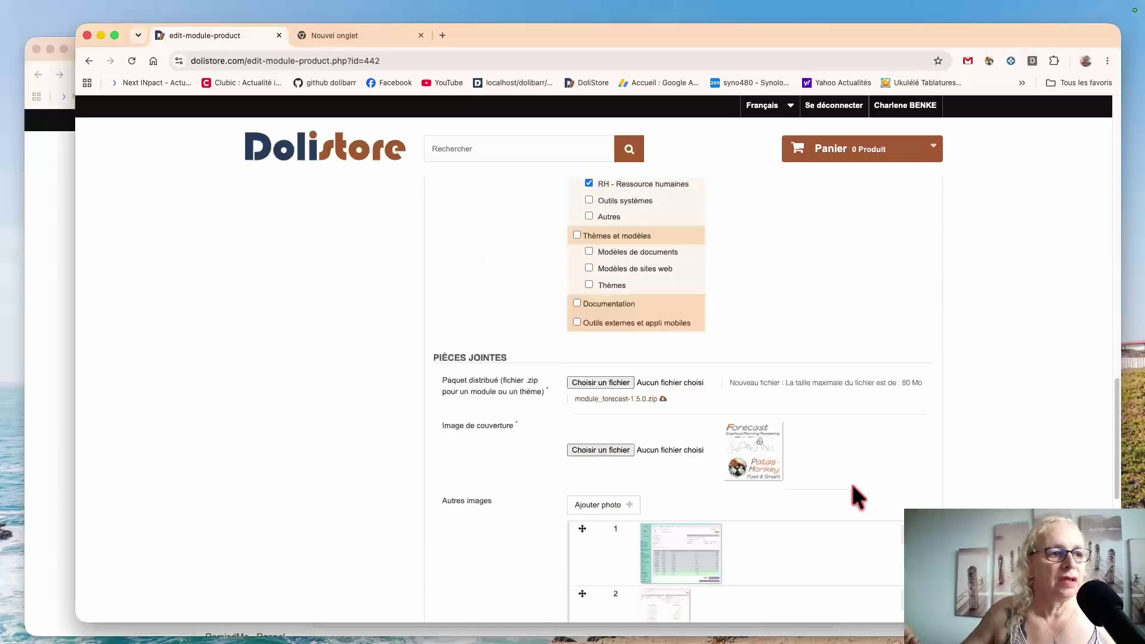
click(443, 425)
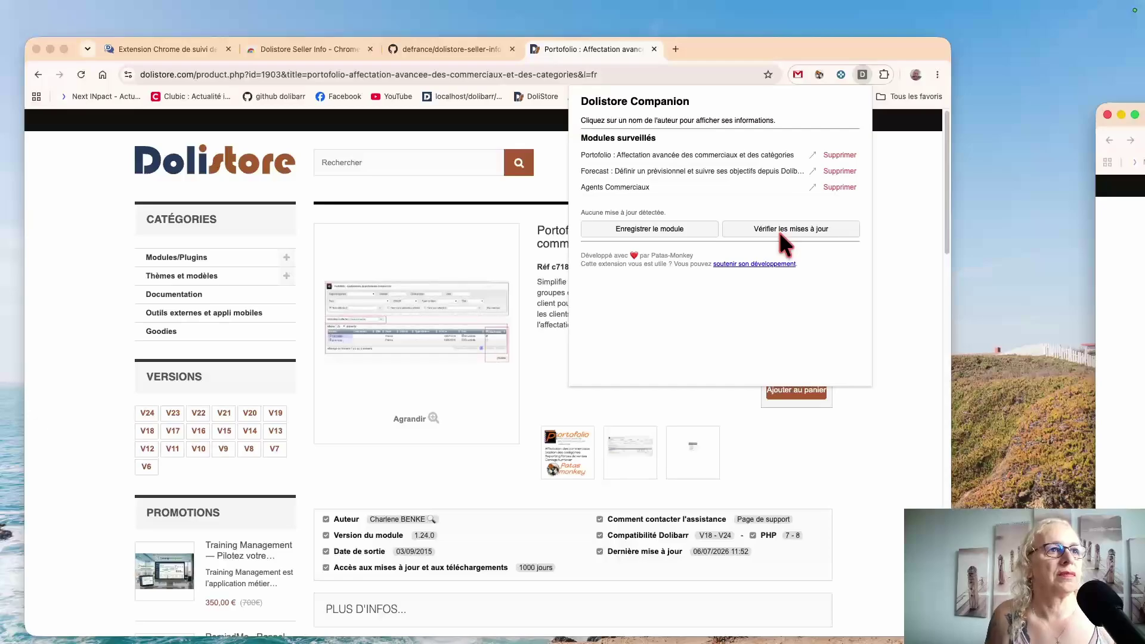
Step: Check the watched modules for updates again and refresh the stored Forecast record with its new details, and expand Portofolio's details
click(777, 229)
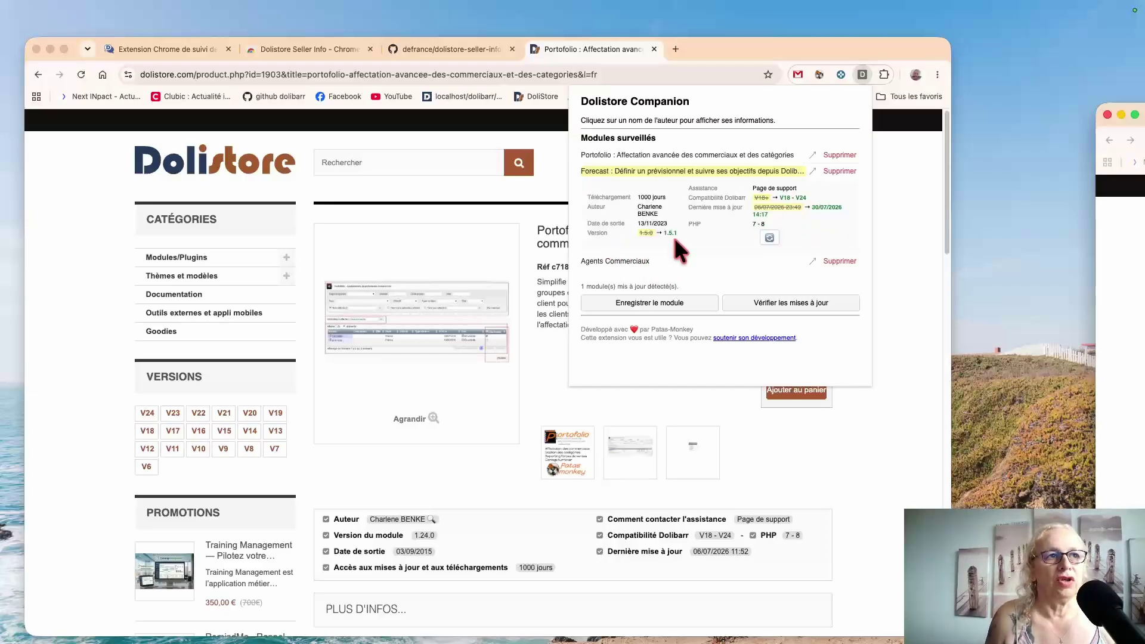
click(769, 238)
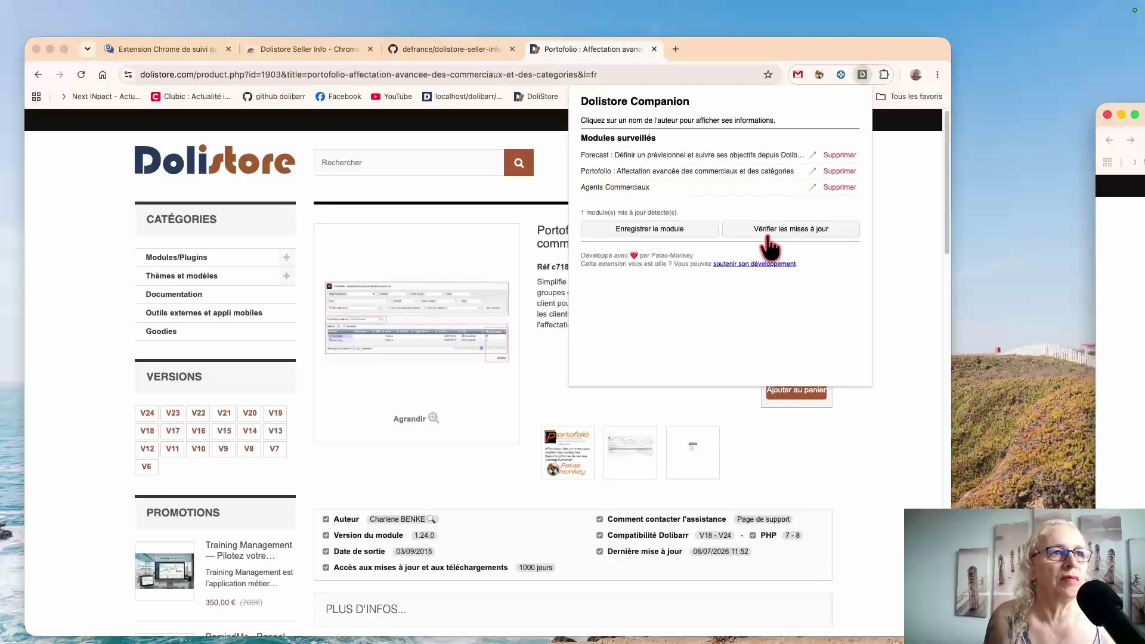
click(702, 173)
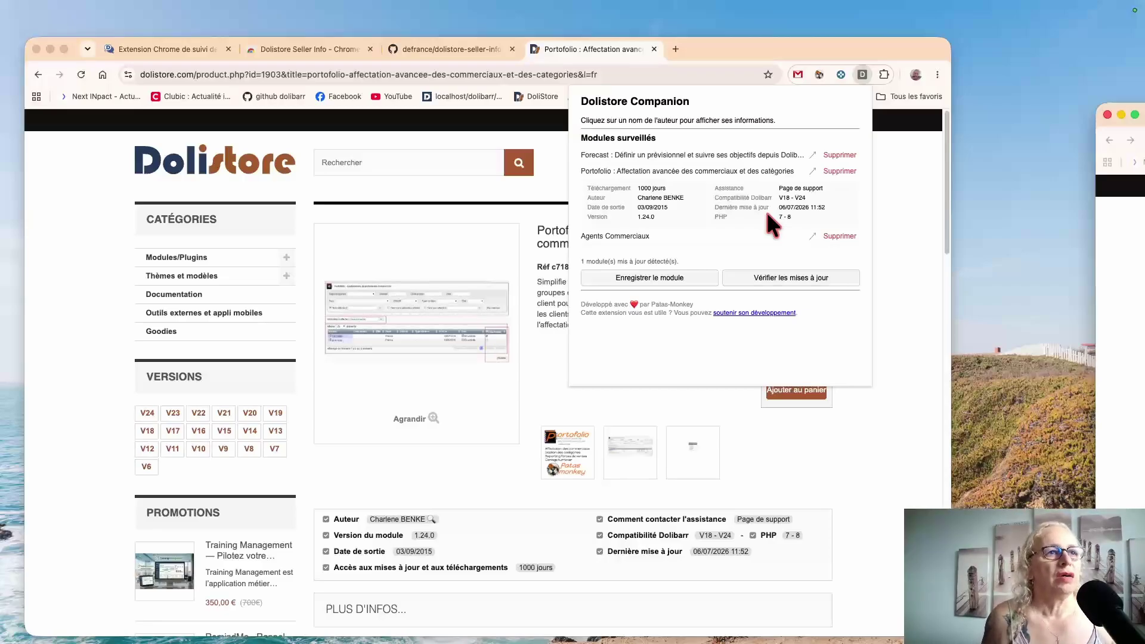
Step: Open Forecast's product page from the watched modules, and revisit the extension's GitHub repository and Chrome Web Store page
click(813, 155)
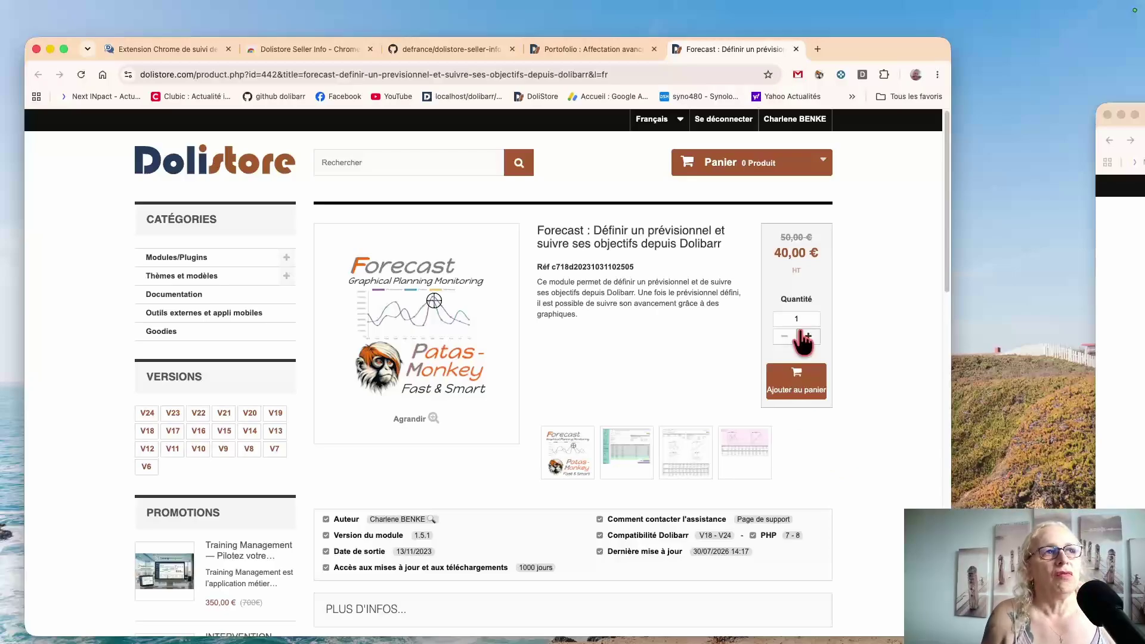
click(862, 74)
click(439, 52)
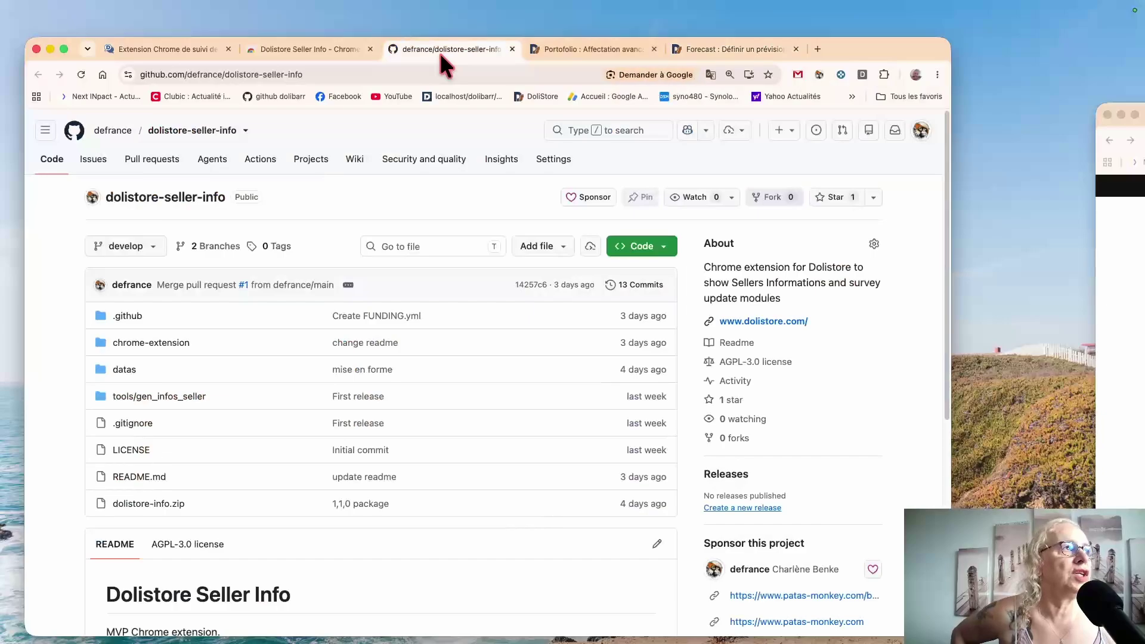
click(295, 50)
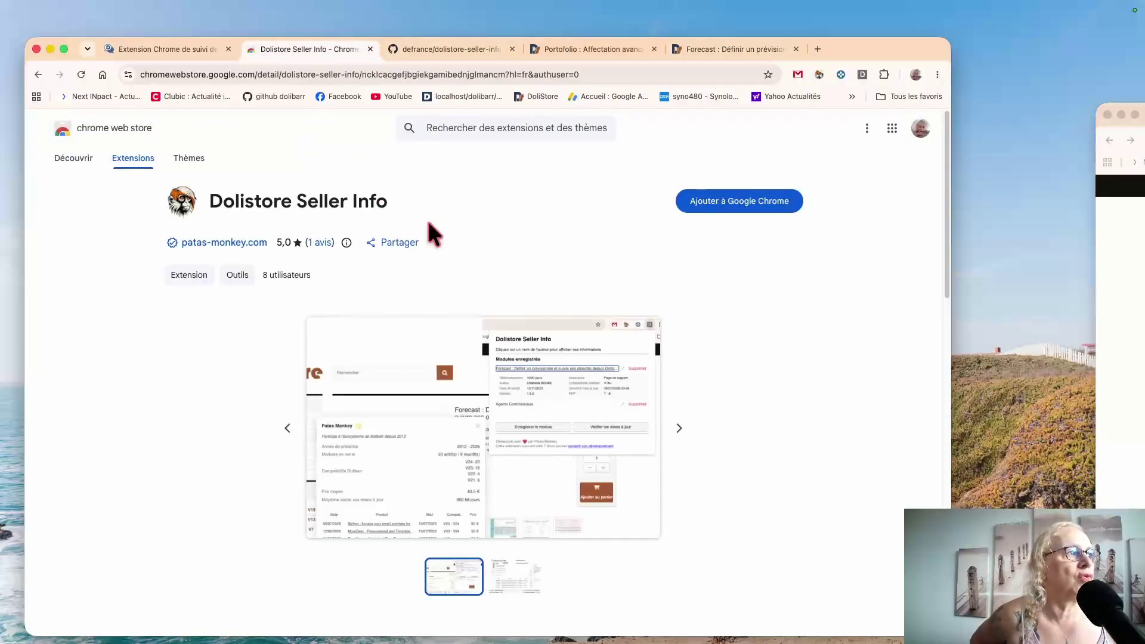
Step: Look over the file list and README of the extension's dolistore-seller-info GitHub repository
click(426, 46)
scroll(481, 376, down, 5)
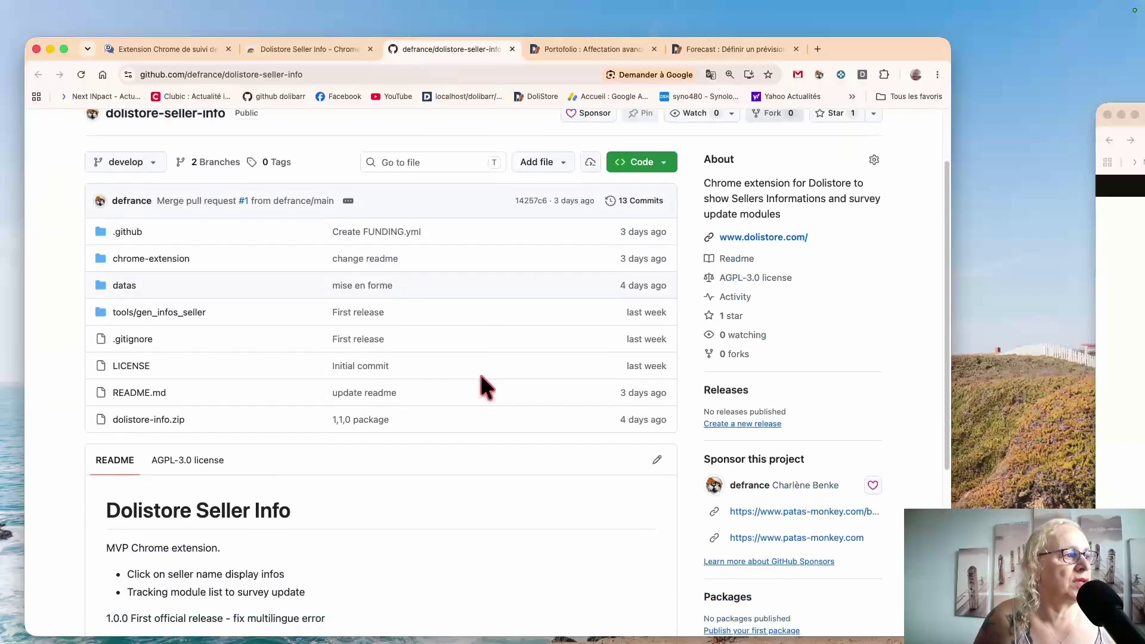
scroll(482, 377, up, 5)
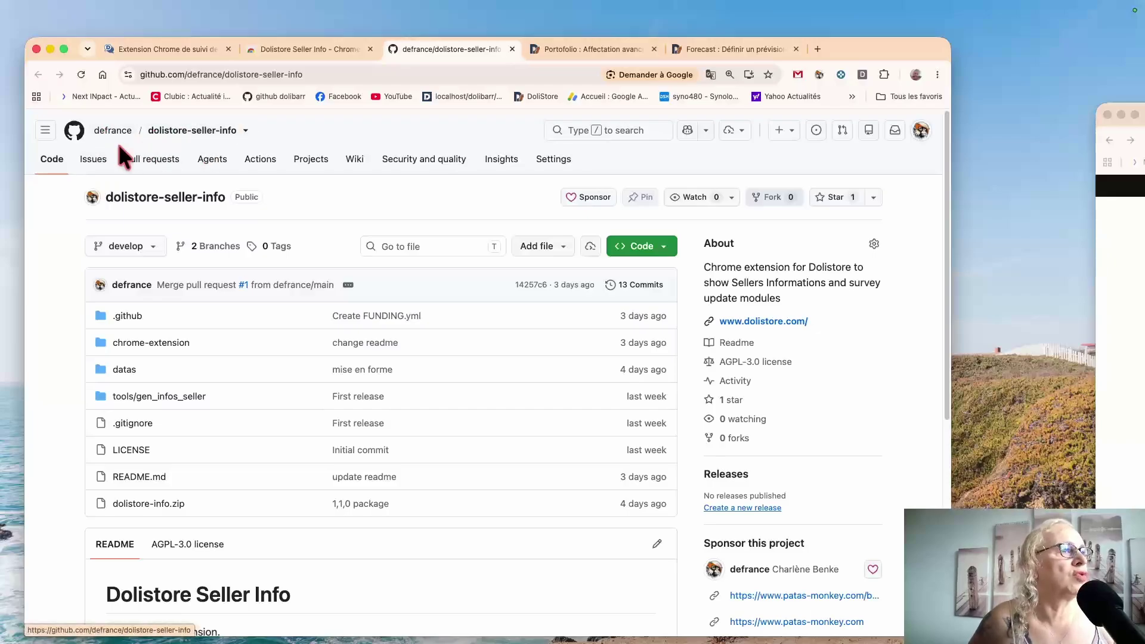
Step: On the Portofolio product page, bring up the extension's watched modules and follow its development-support link
click(595, 49)
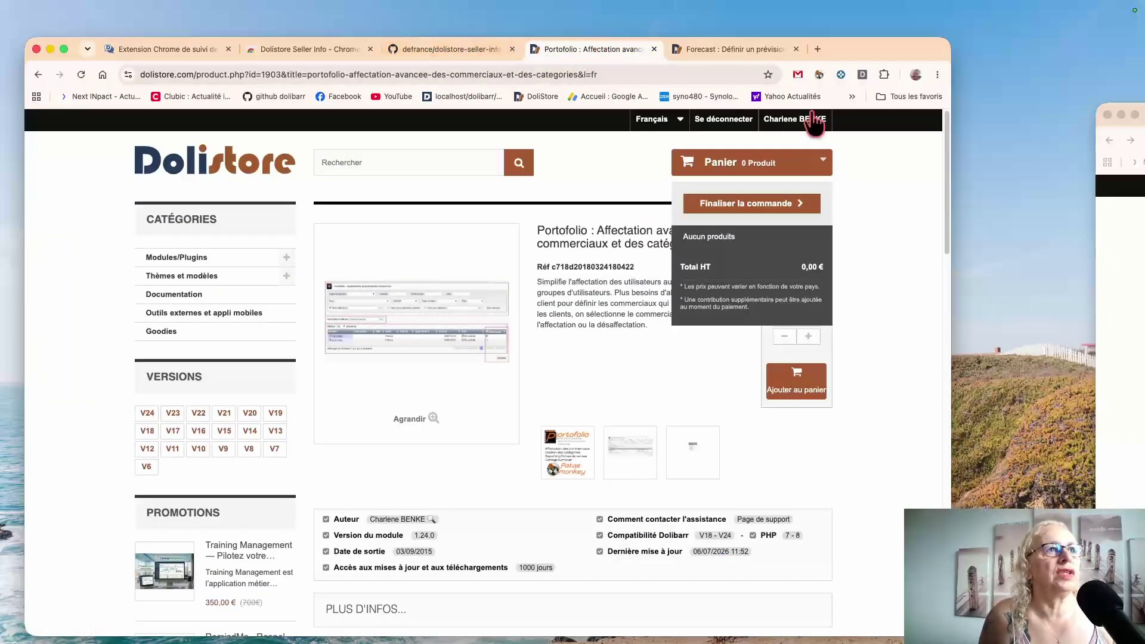
click(862, 74)
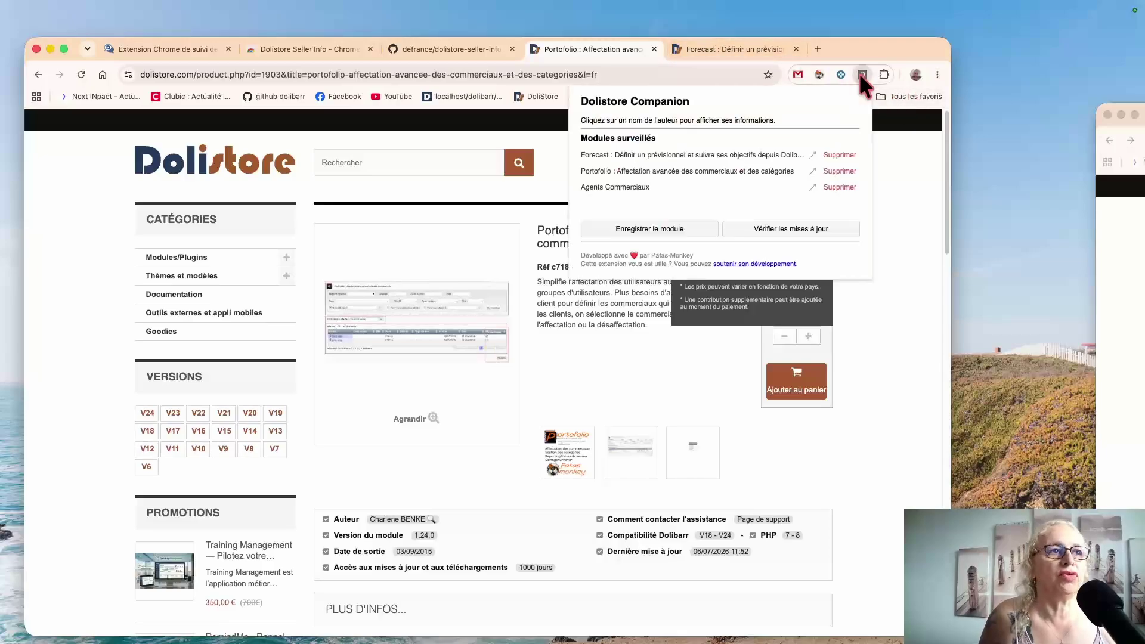
click(745, 264)
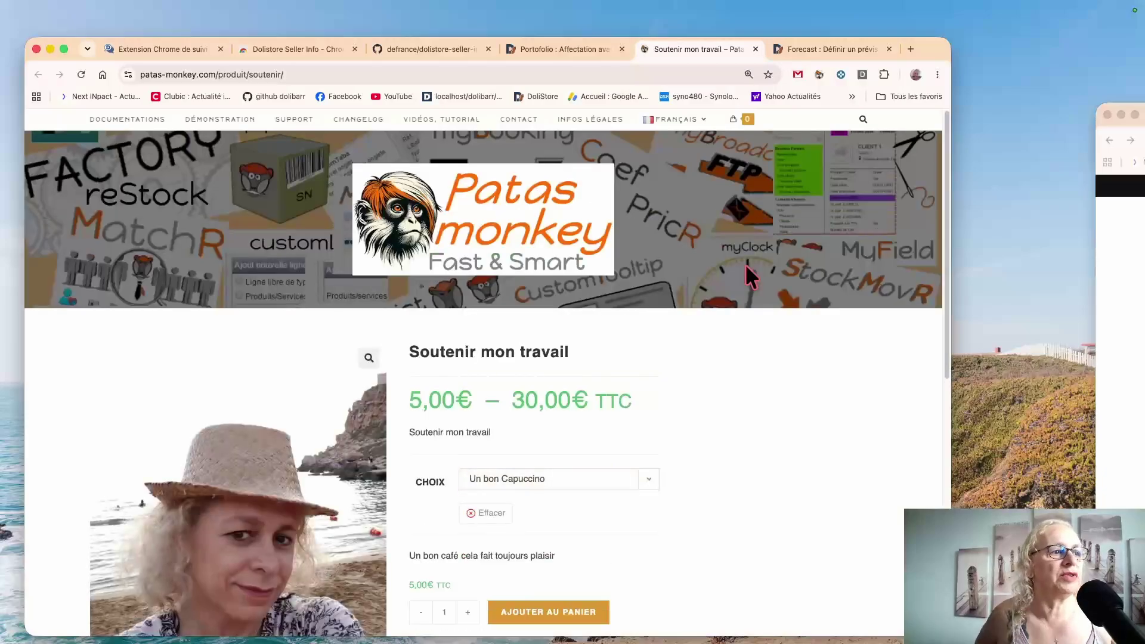
Step: Read through the "Soutenir mon travail" page, including its description, and close it
scroll(657, 460, down, 2)
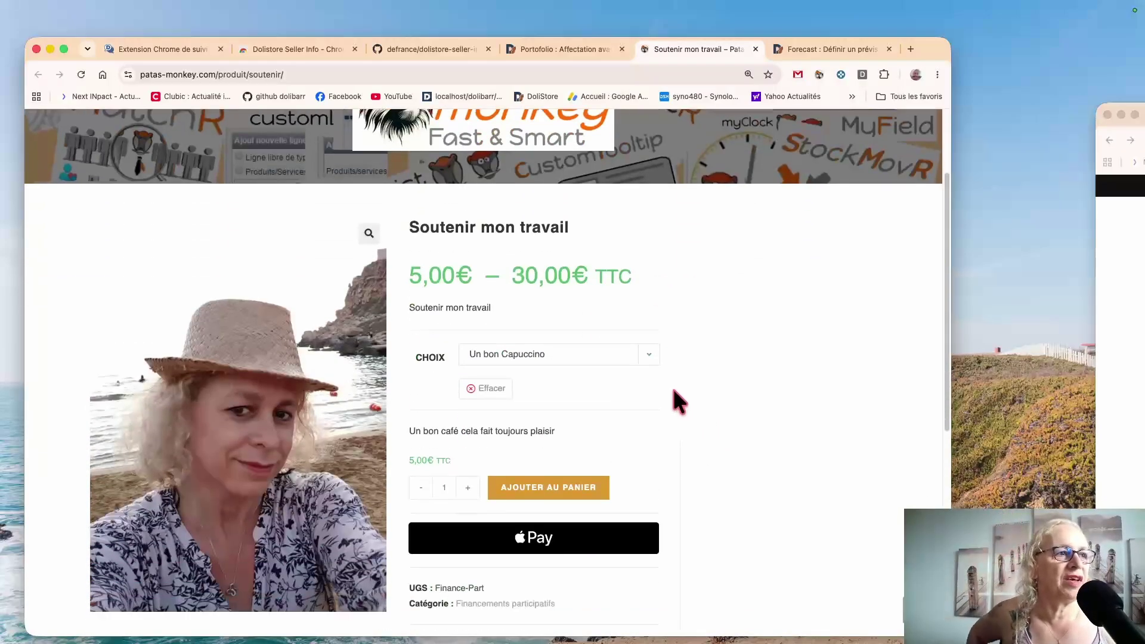
click(650, 370)
click(772, 346)
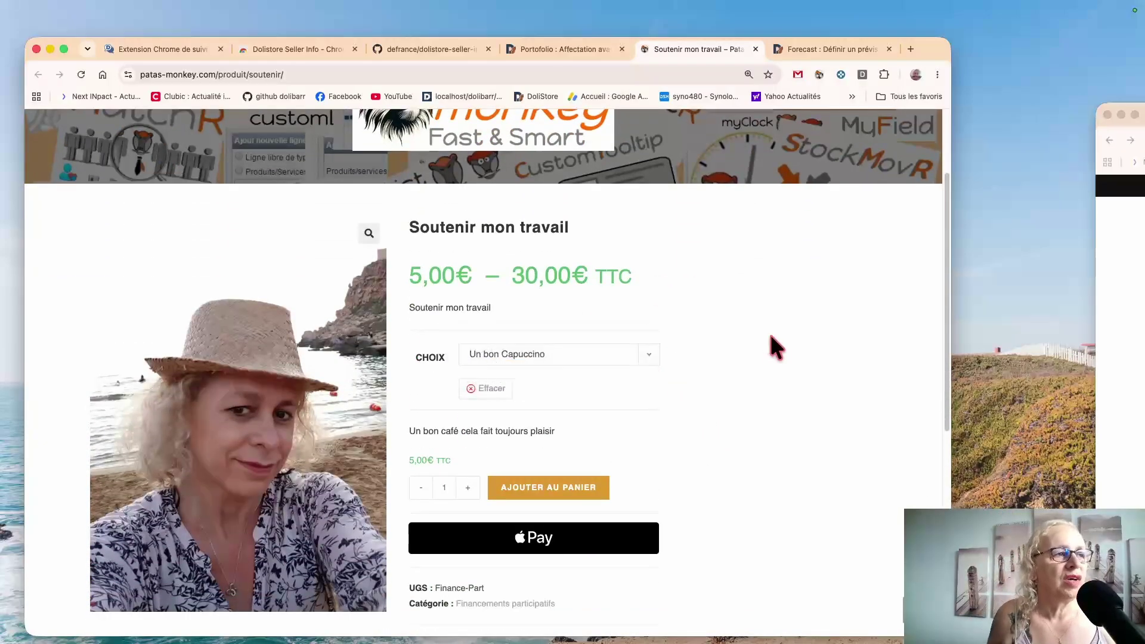
scroll(770, 337, down, 6)
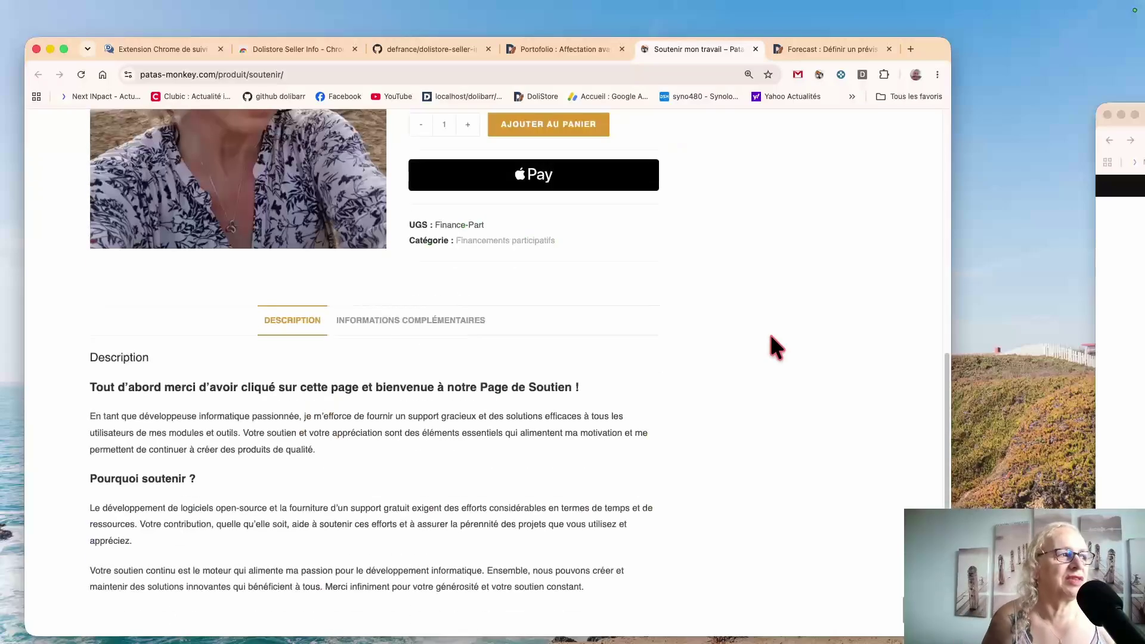
scroll(771, 345, up, 8)
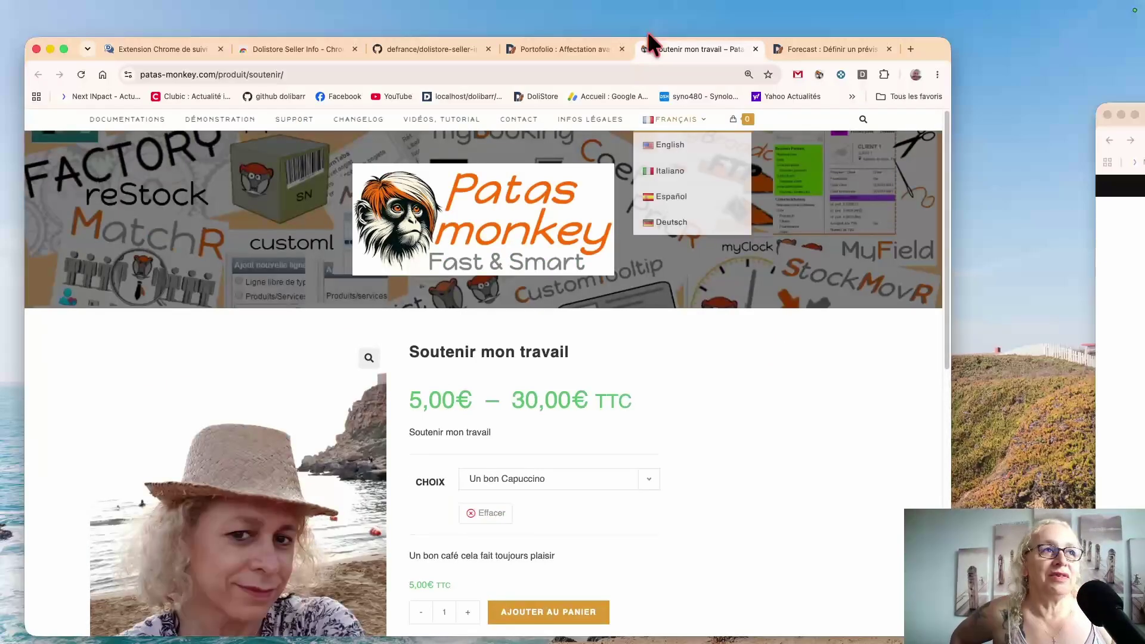
click(755, 48)
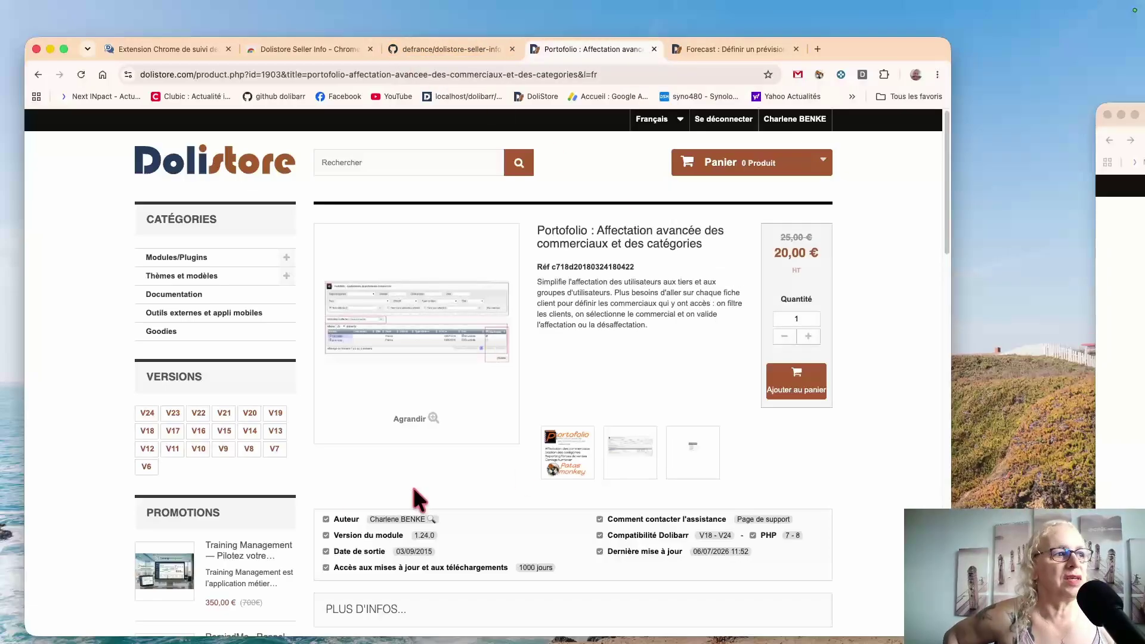
Step: In the GitHub repository, return to the root and open the seller's JSON file in datas/SELLERS
key(super+2)
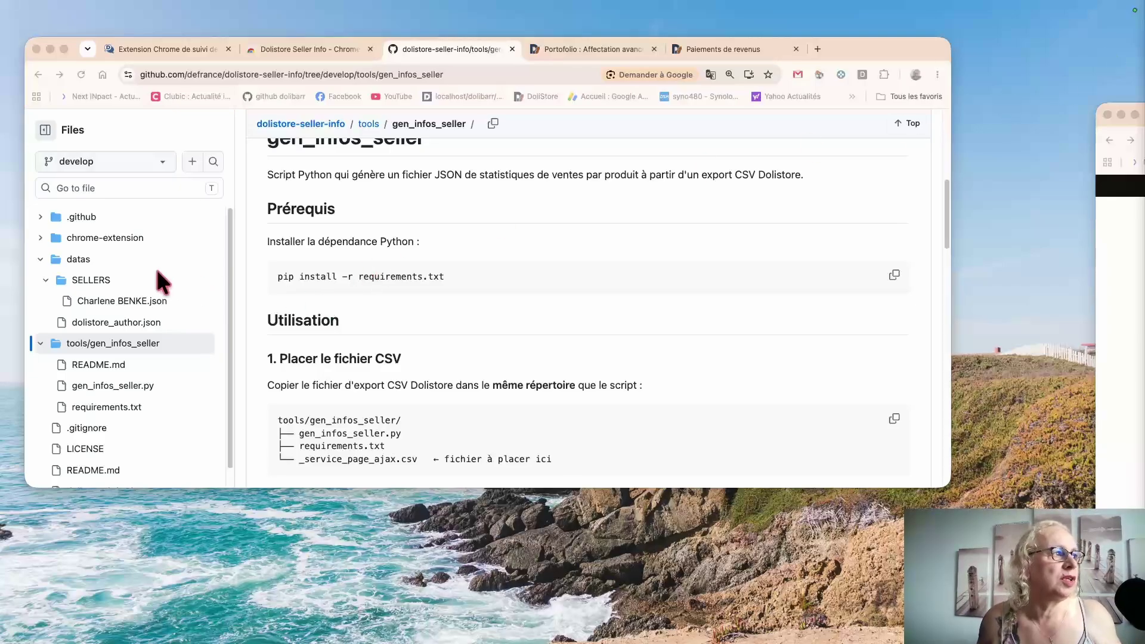
scroll(430, 246, up, 10)
click(299, 164)
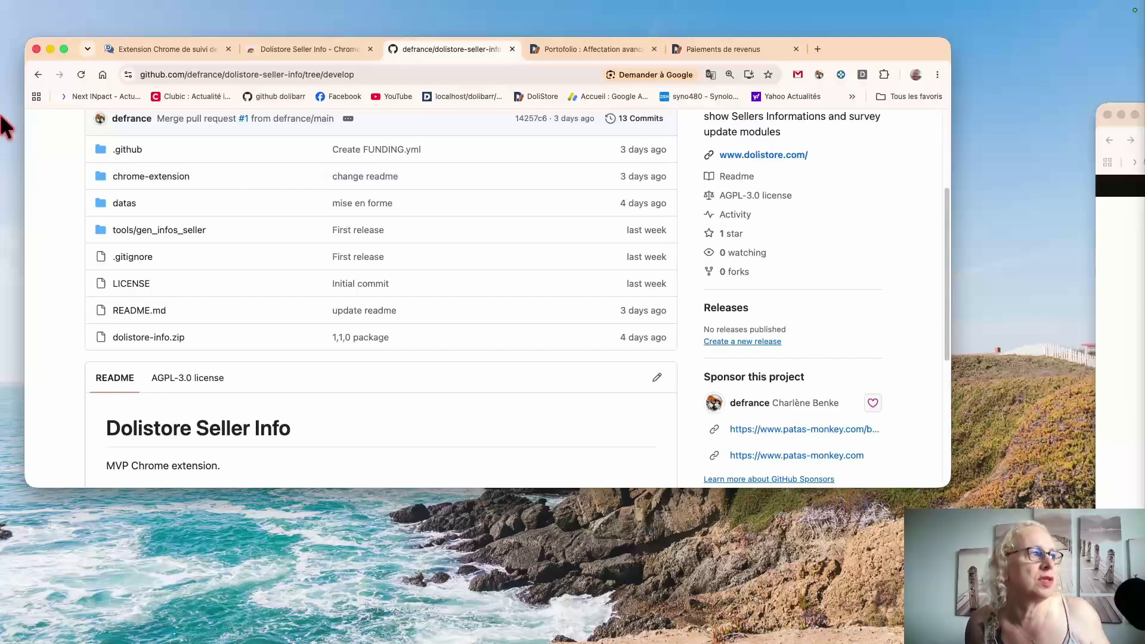
click(120, 204)
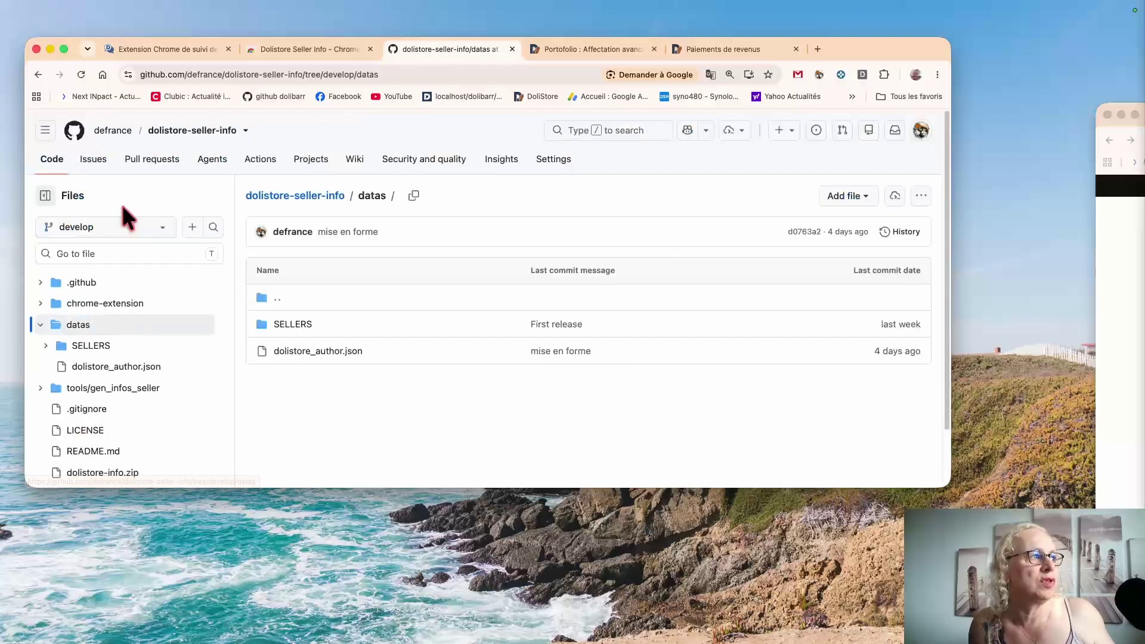
click(304, 325)
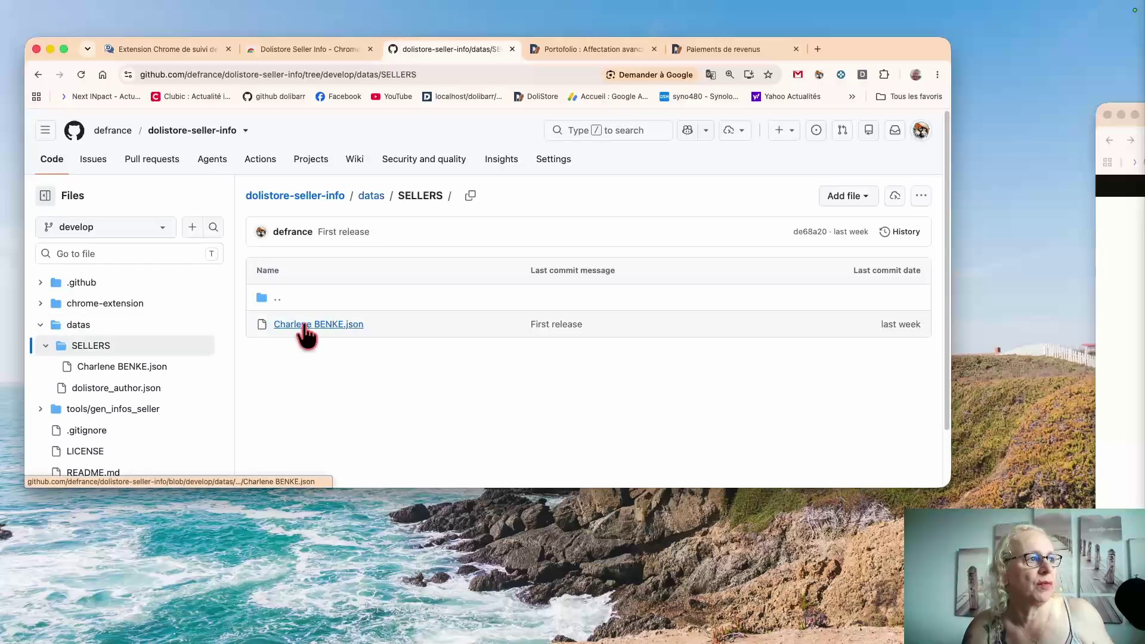
click(304, 326)
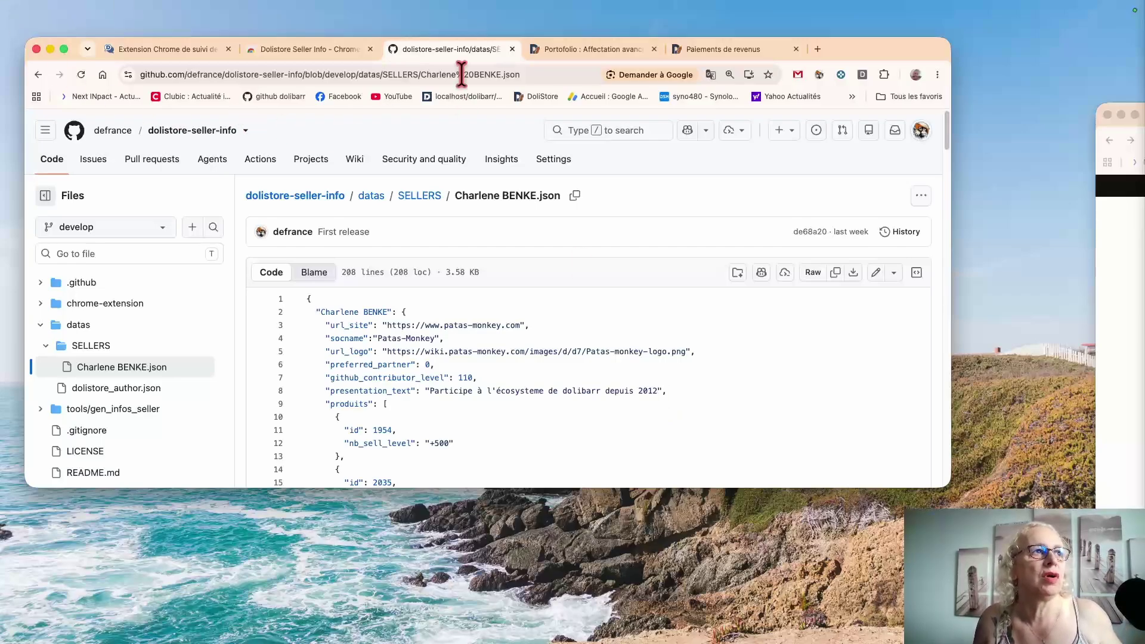
Step: Display the author's seller information on the Portofolio product page and compare it with the seller's JSON file on GitHub
click(583, 49)
mouse_move(790, 169)
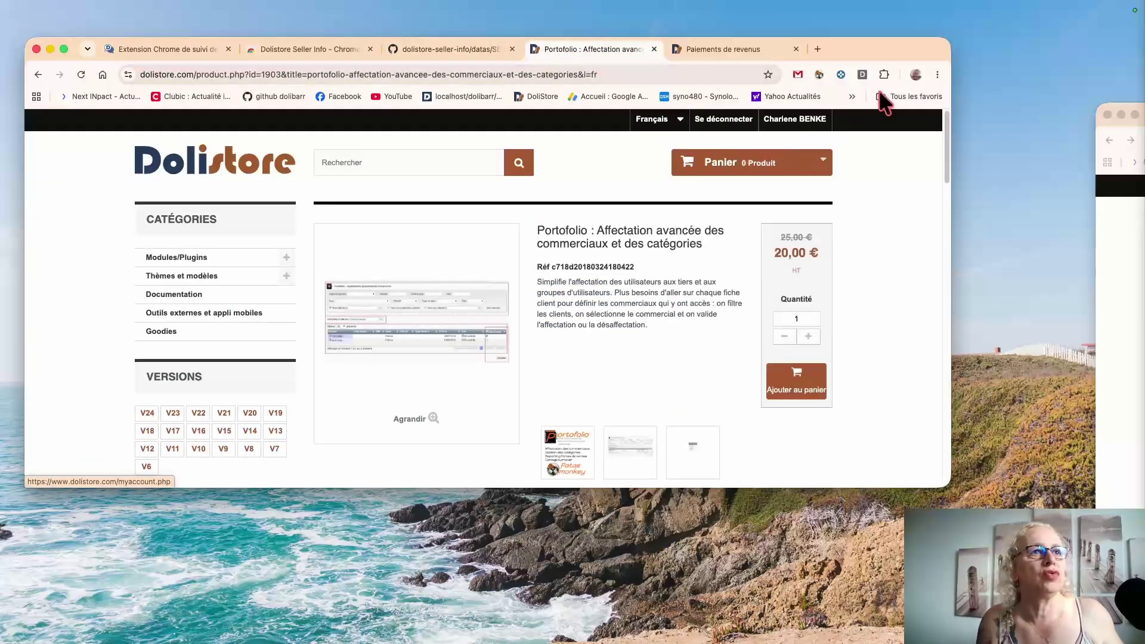
scroll(507, 357, down, 2)
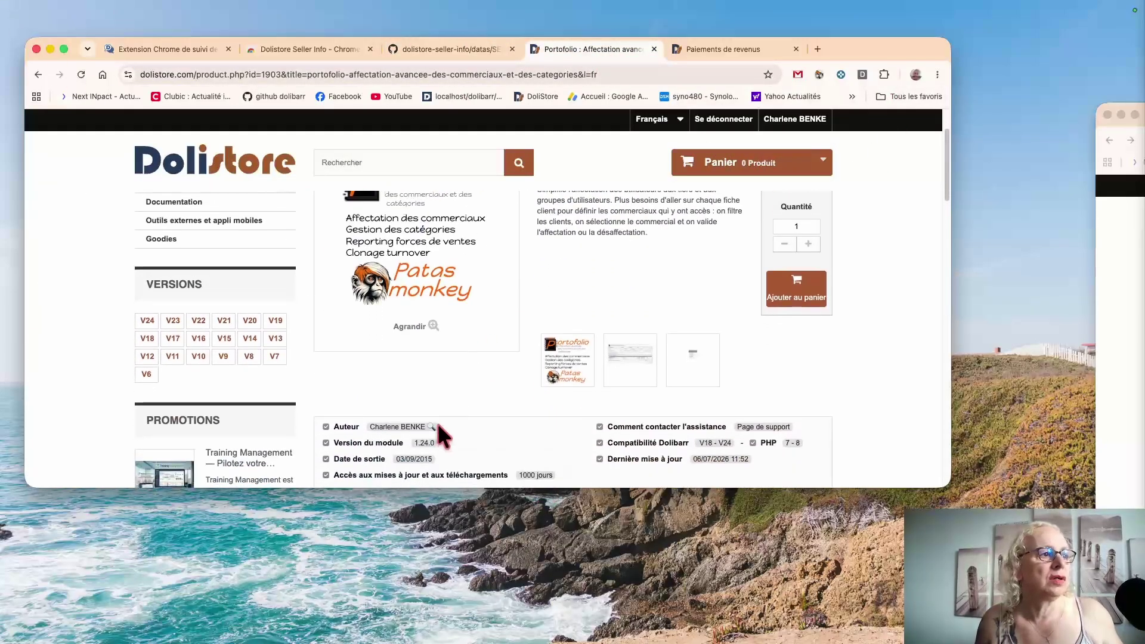
click(431, 426)
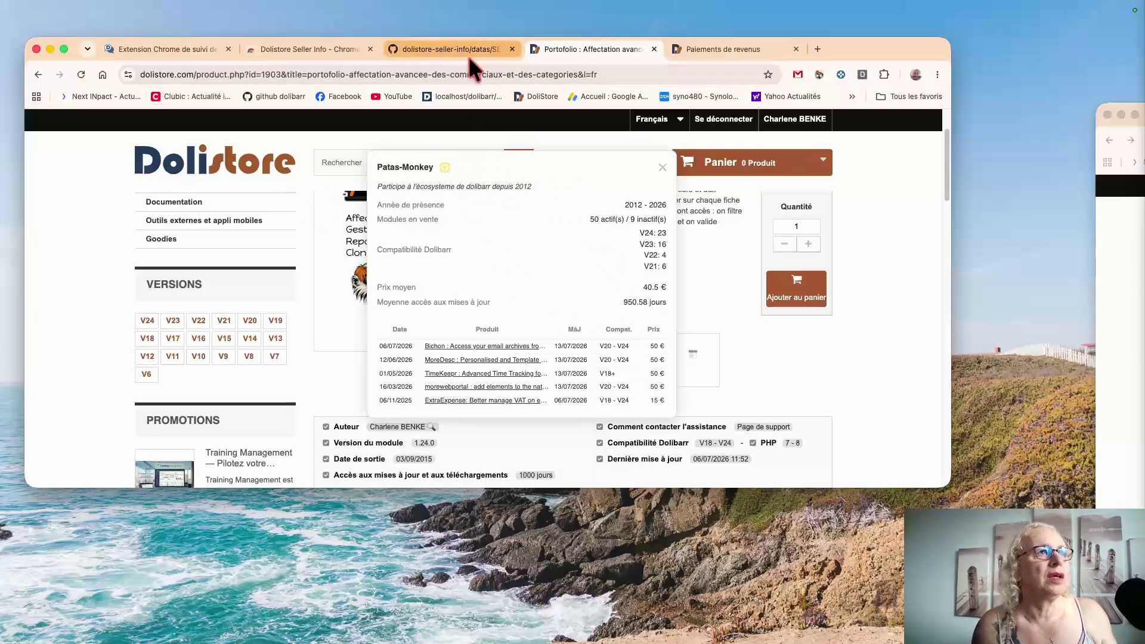
click(433, 49)
scroll(404, 408, down, 2)
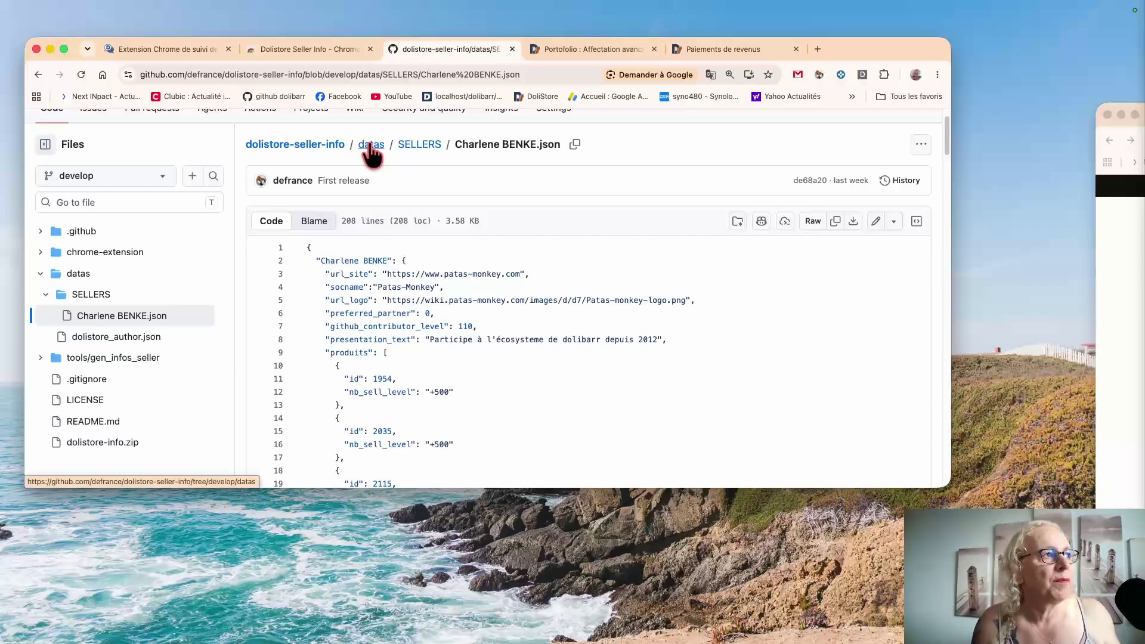
Step: Open the repository's tools/gen_infos_seller folder and read its README, from the prerequisites to submitting the seller file by Pull Request
click(301, 144)
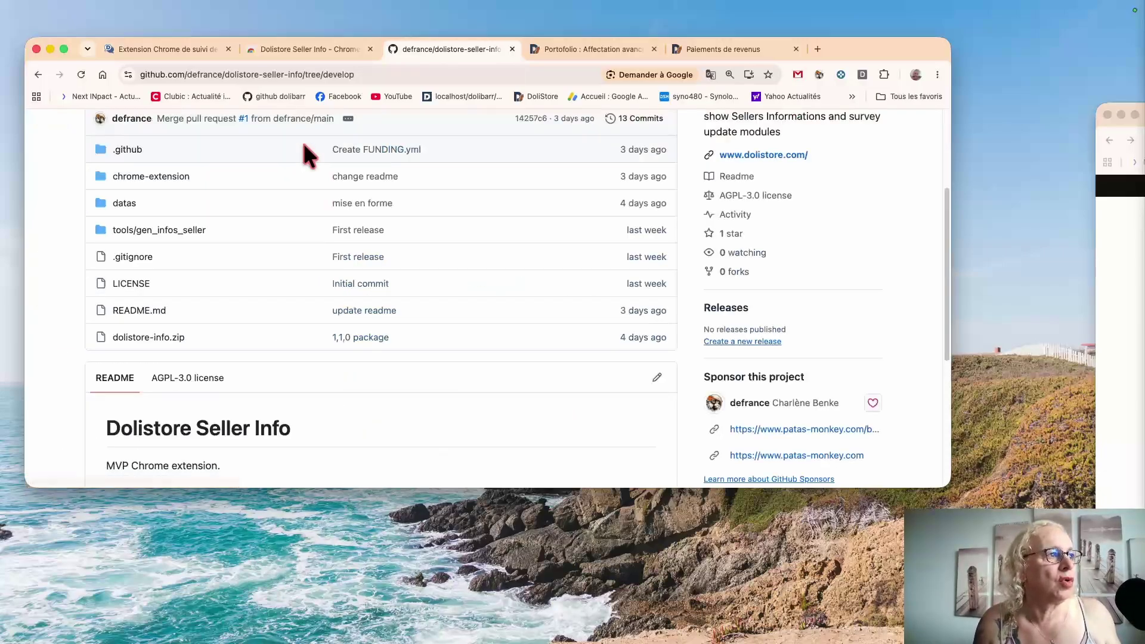
click(146, 233)
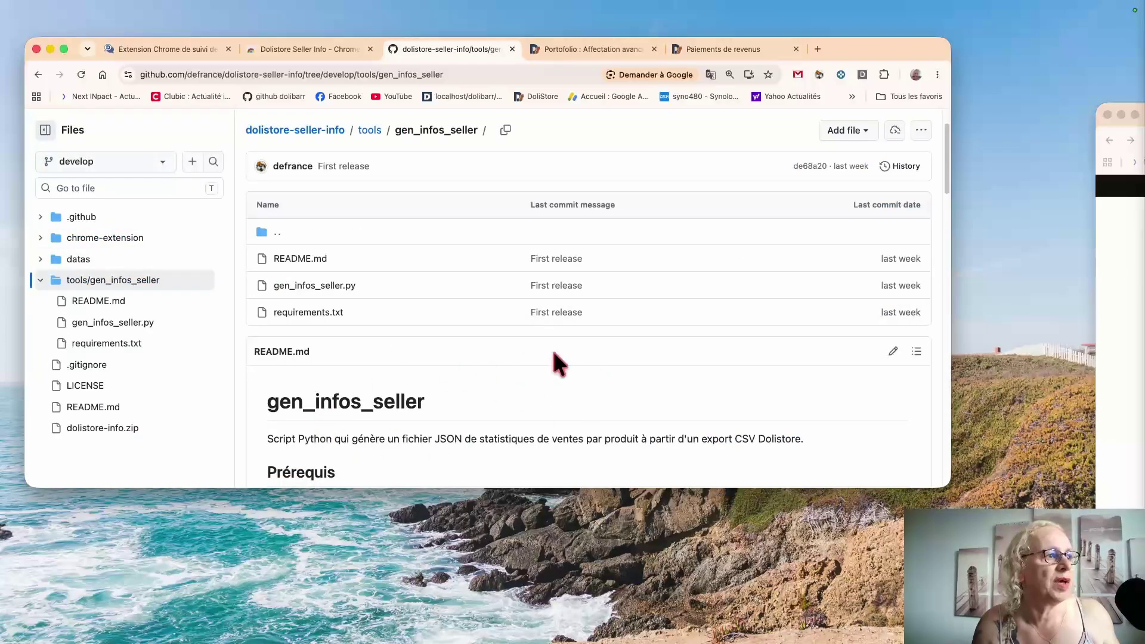
scroll(536, 357, down, 3)
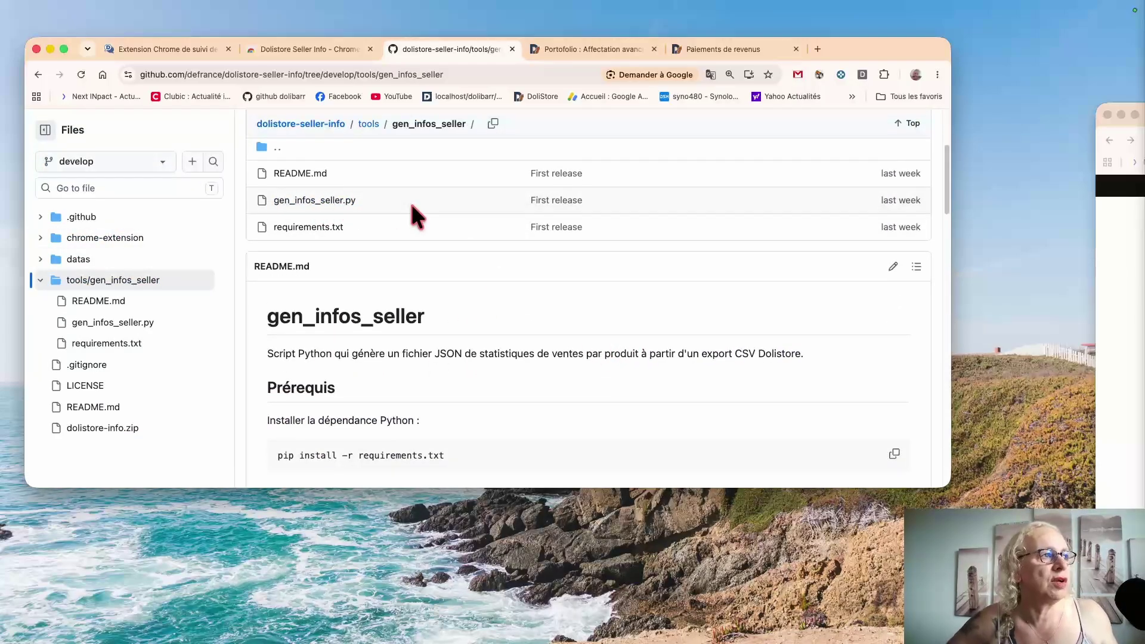
scroll(626, 275, down, 5)
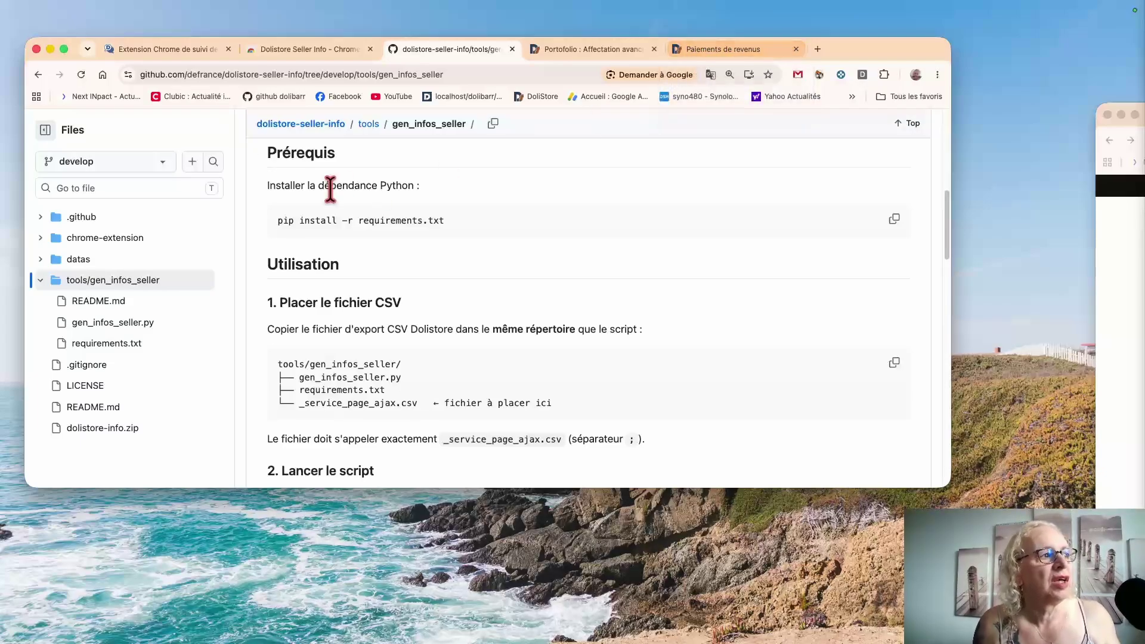
scroll(553, 285, down, 3)
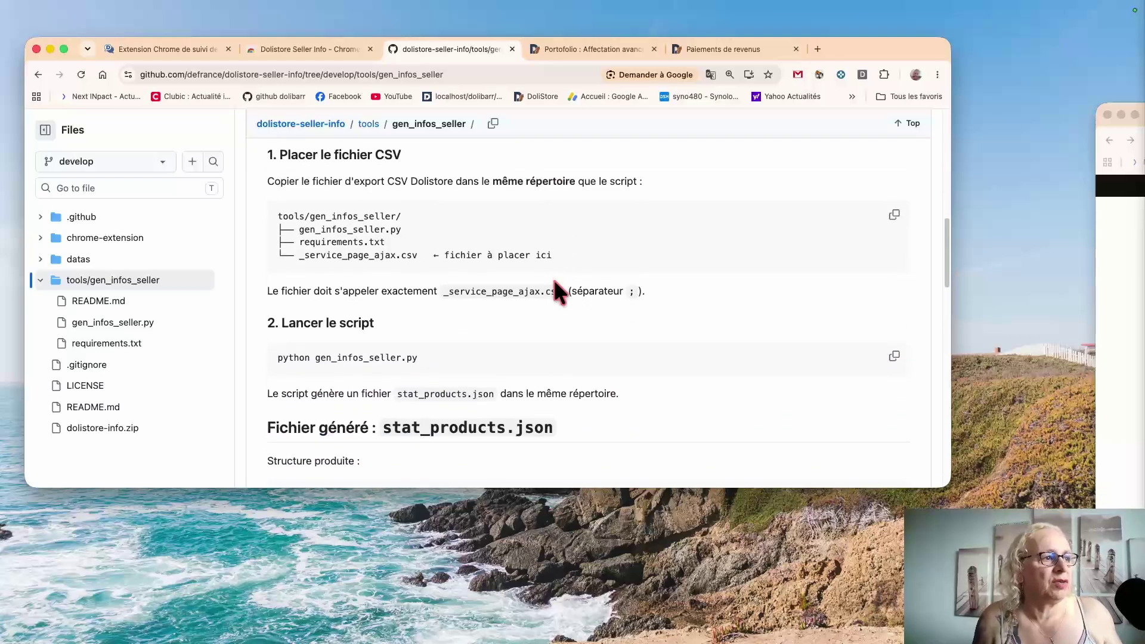
scroll(554, 289, down, 3)
scroll(554, 281, down, 2)
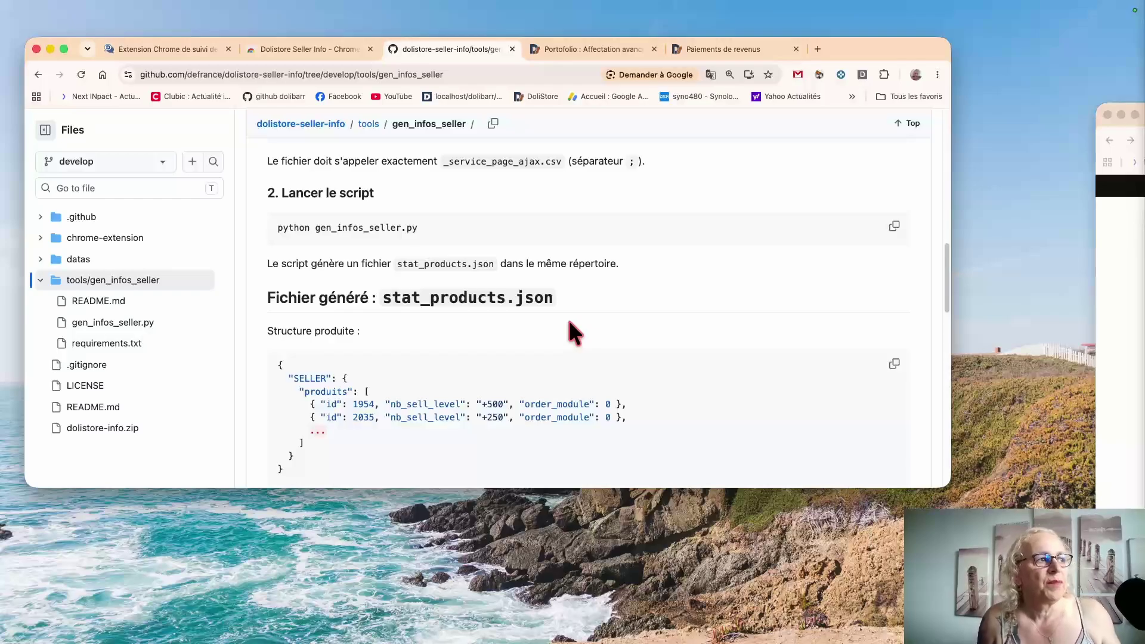
scroll(581, 299, down, 6)
scroll(582, 298, down, 5)
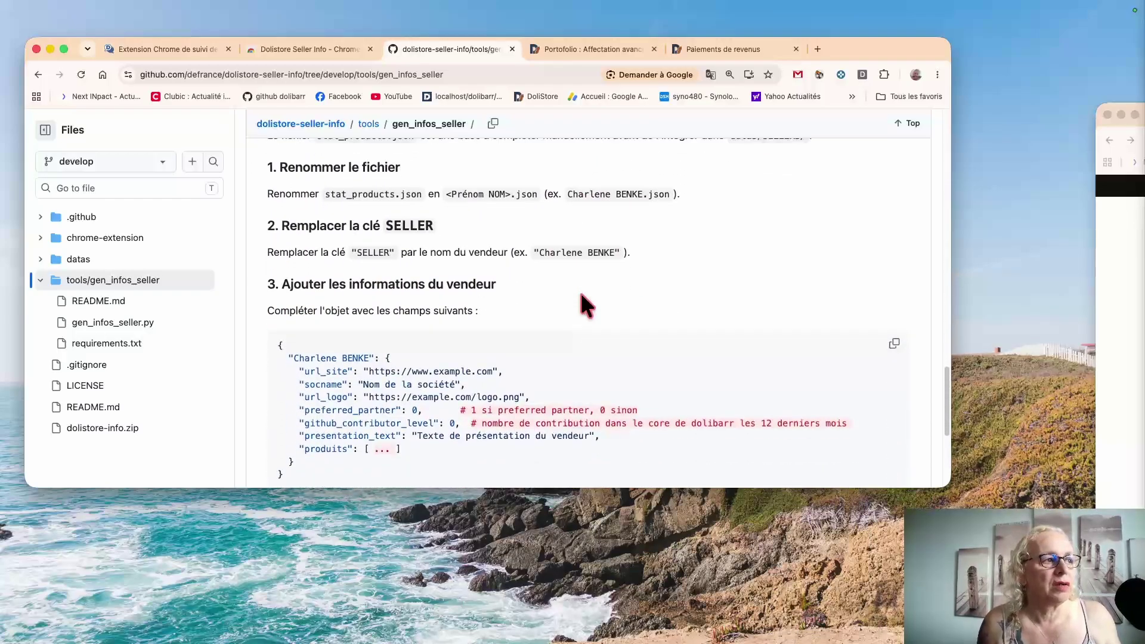
scroll(582, 296, down, 2)
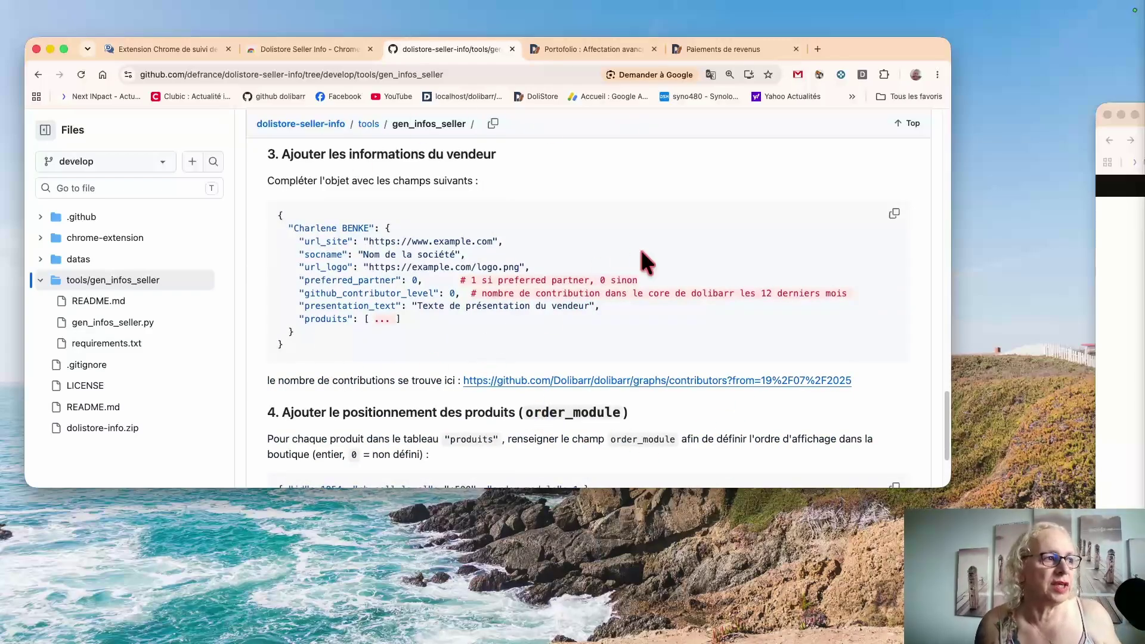
scroll(677, 242, down, 2)
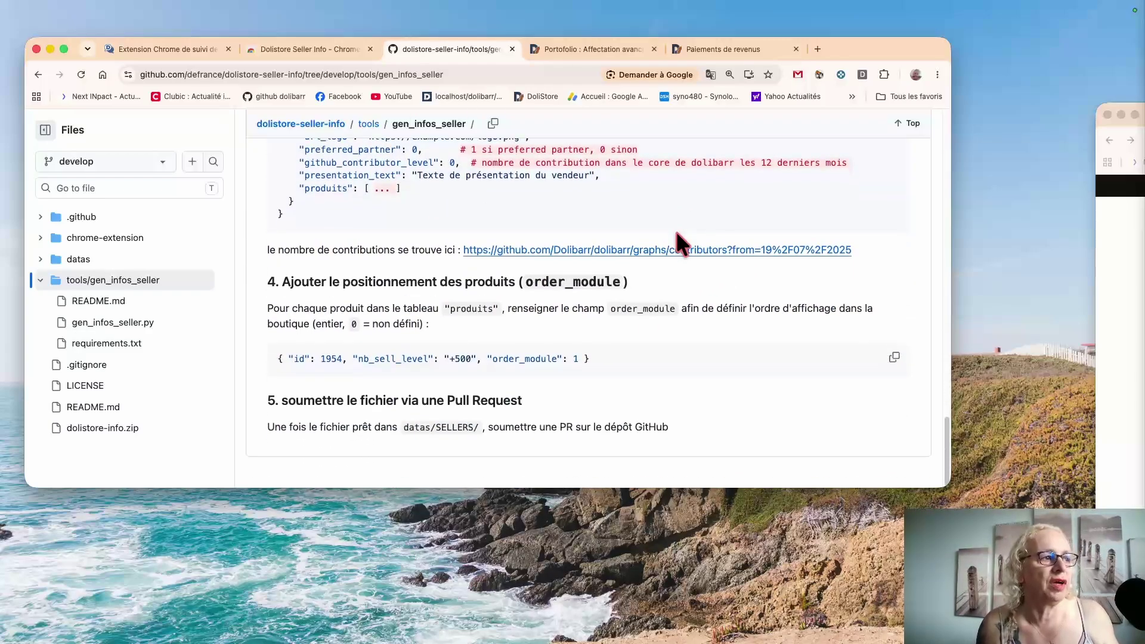
Step: Go back to the repository root and open the datas/SELLERS folder
scroll(675, 230, up, 15)
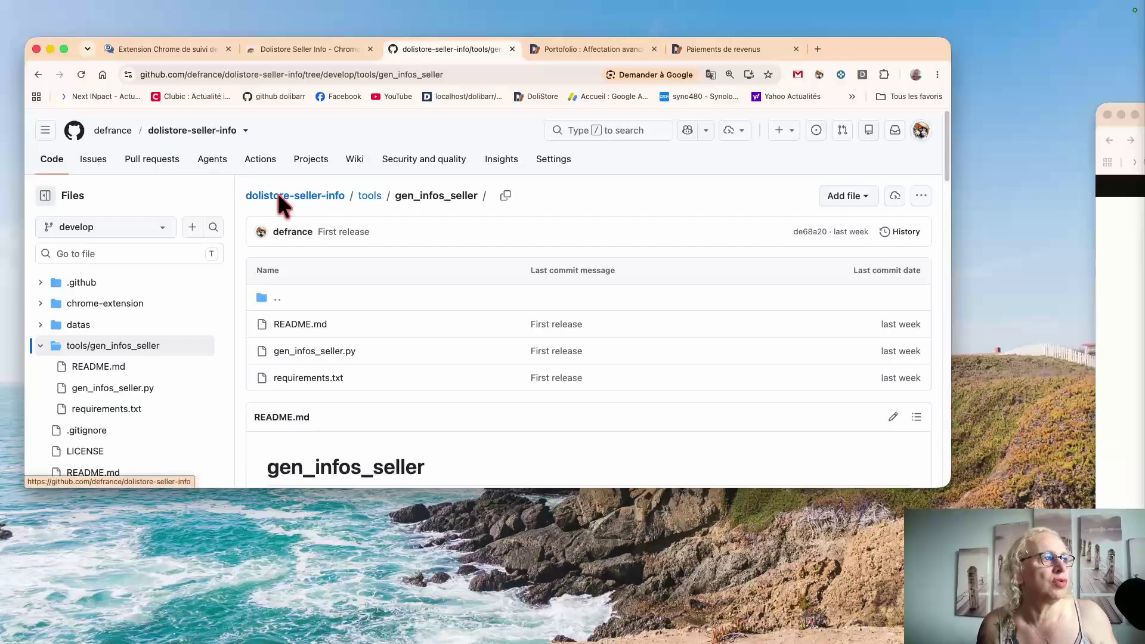
click(294, 202)
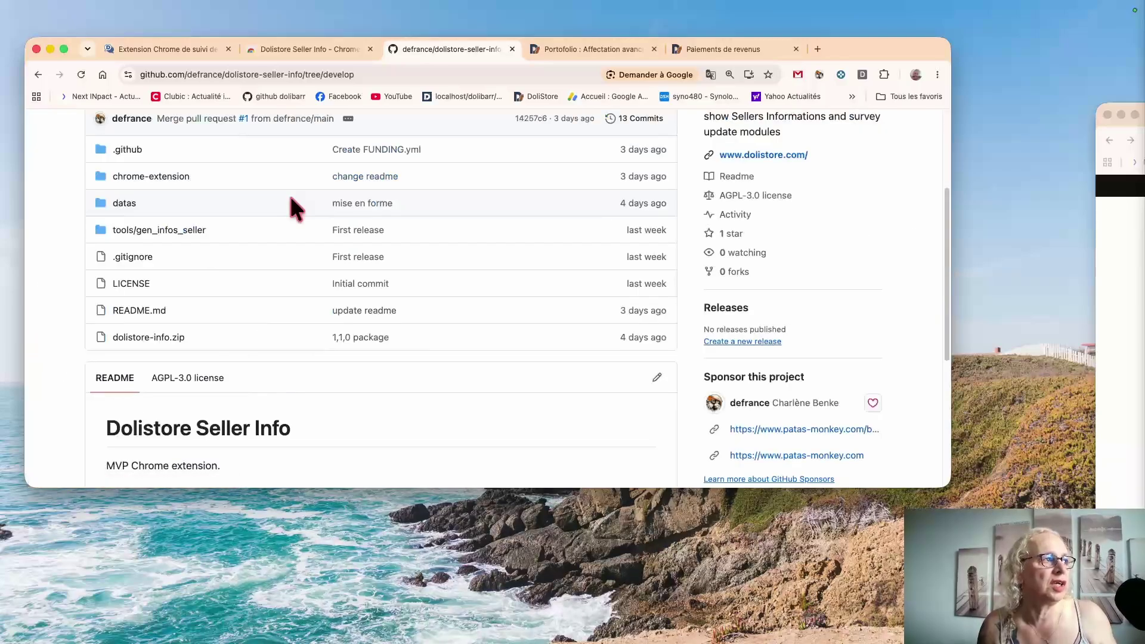
click(124, 204)
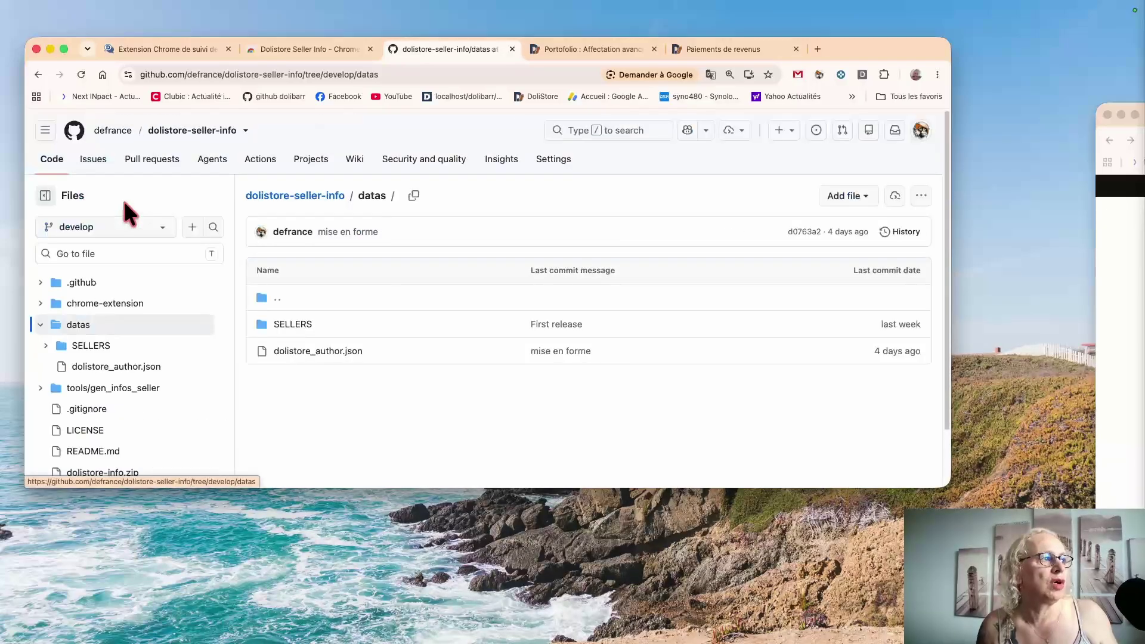
click(265, 325)
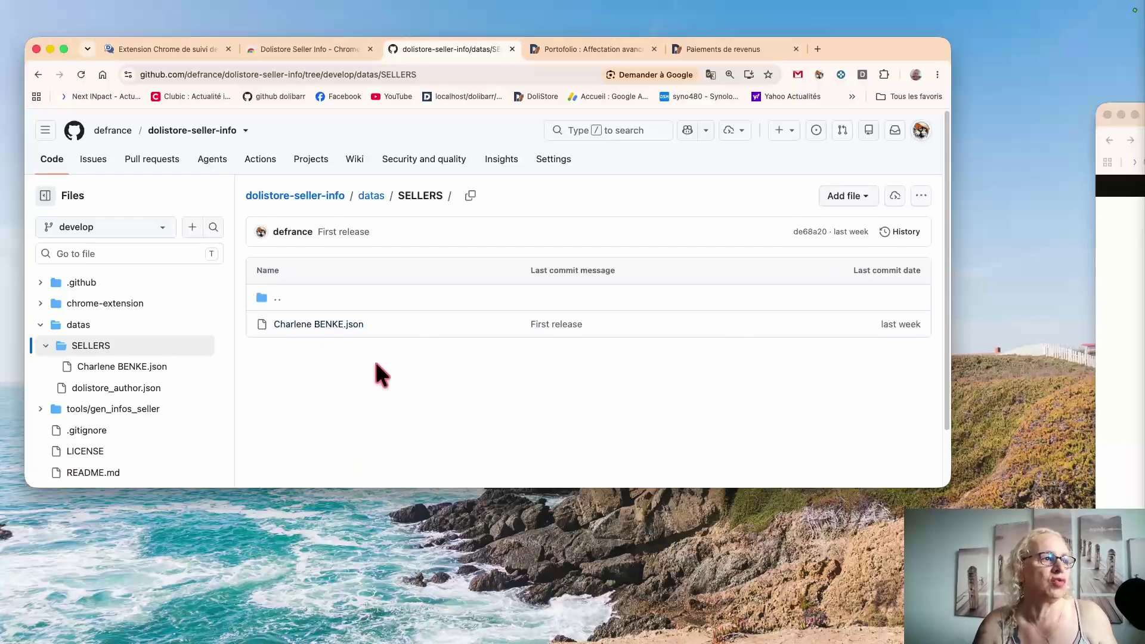